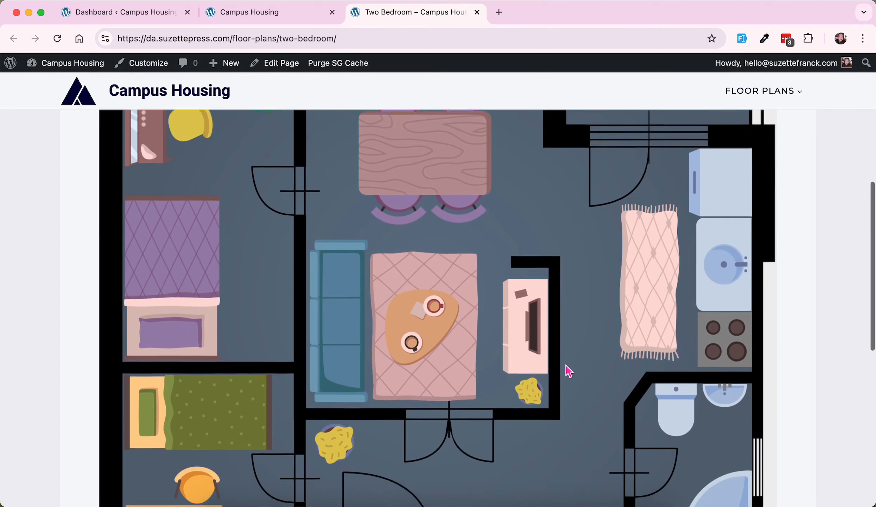
- Examine the Study Area, Master Bedroom and 2nd Bedroom hotspot pop-ups on the published Two Bedroom floor plan
scroll(568, 368, up, 2)
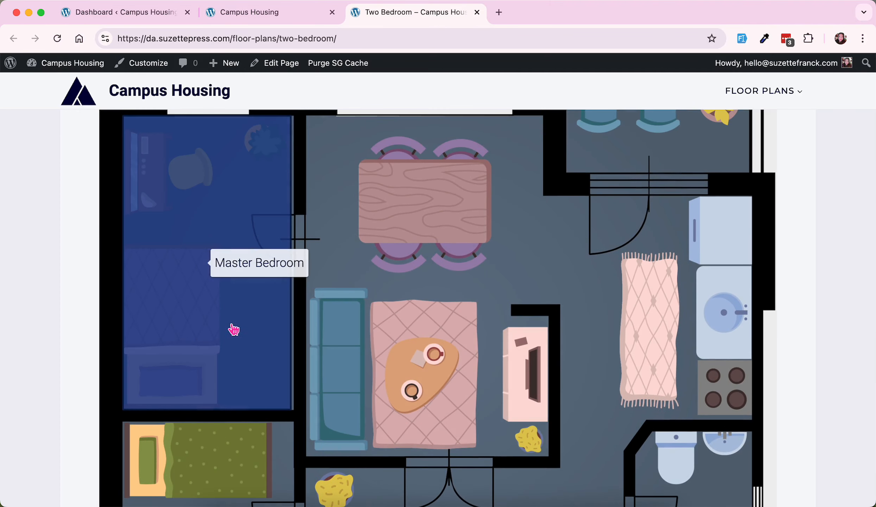
scroll(205, 261, up, 3)
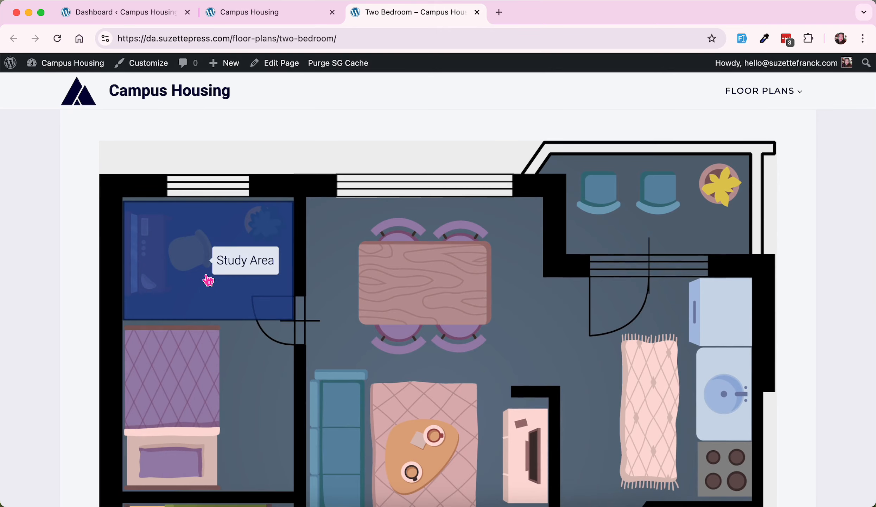
click(208, 281)
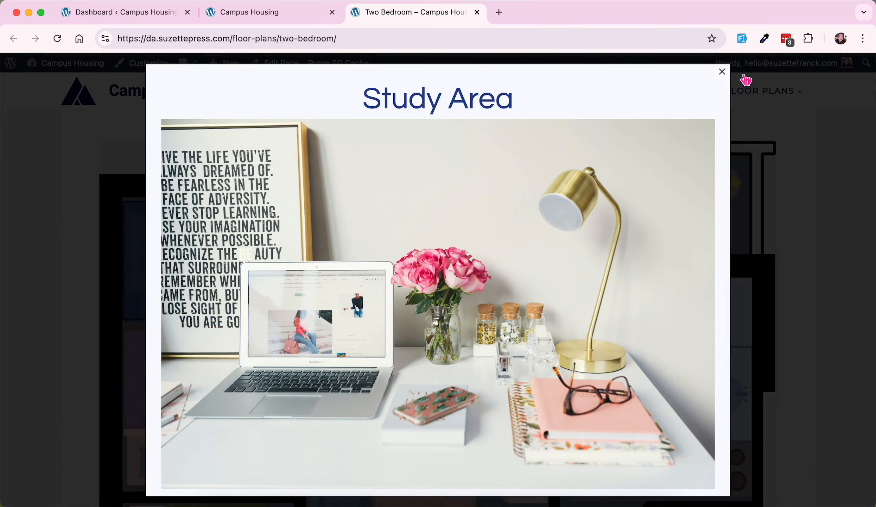
click(722, 72)
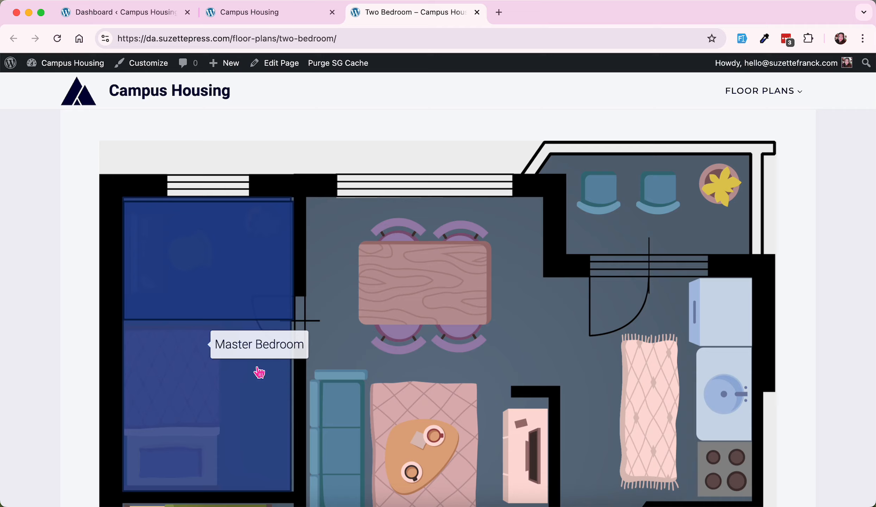
click(257, 430)
click(639, 74)
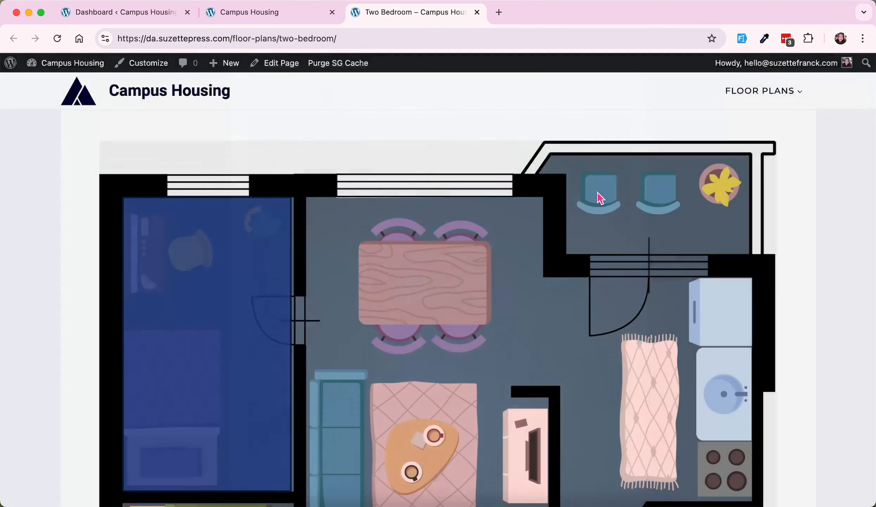
scroll(562, 280, down, 5)
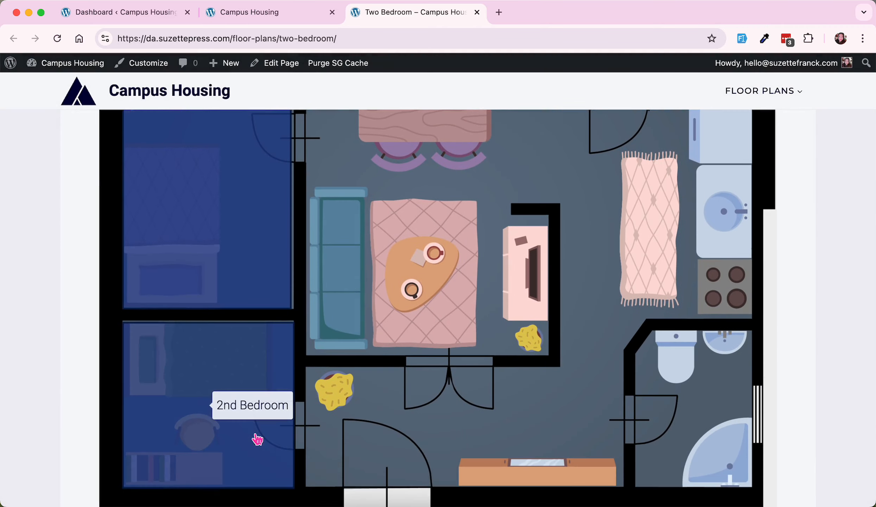
click(254, 436)
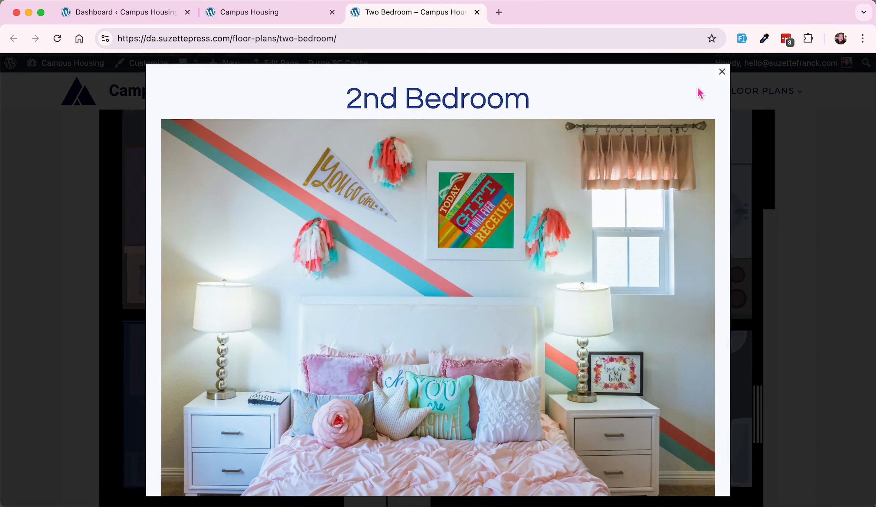
click(722, 71)
scroll(175, 117, up, 5)
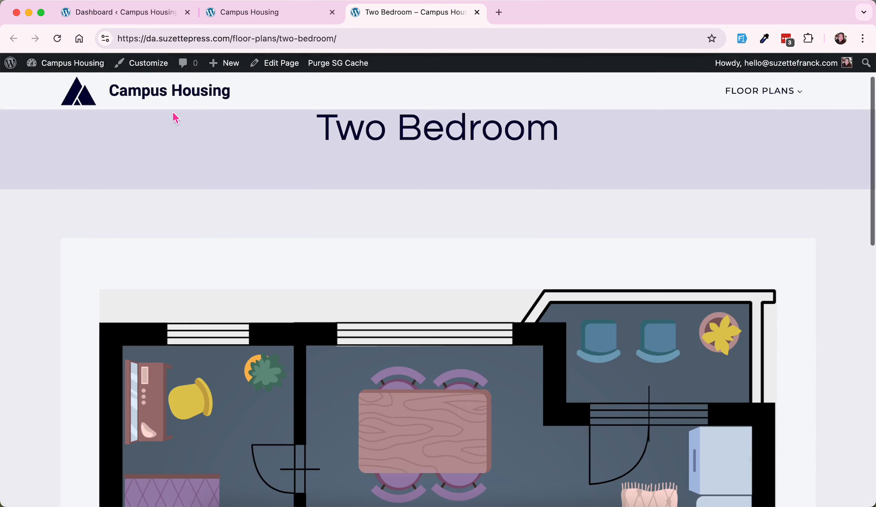
- Switch to the site's admin dashboard and create a new Draw Attention image titled One Bedroom
click(130, 15)
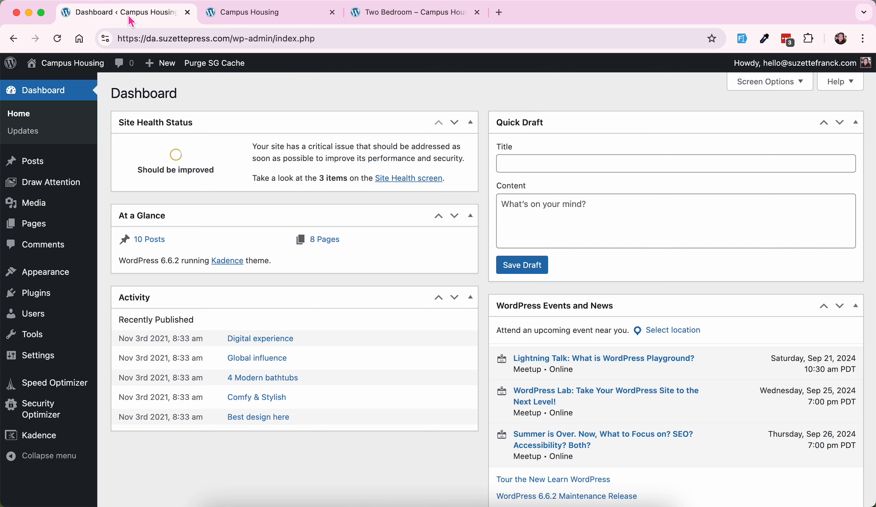
mouse_move(57, 192)
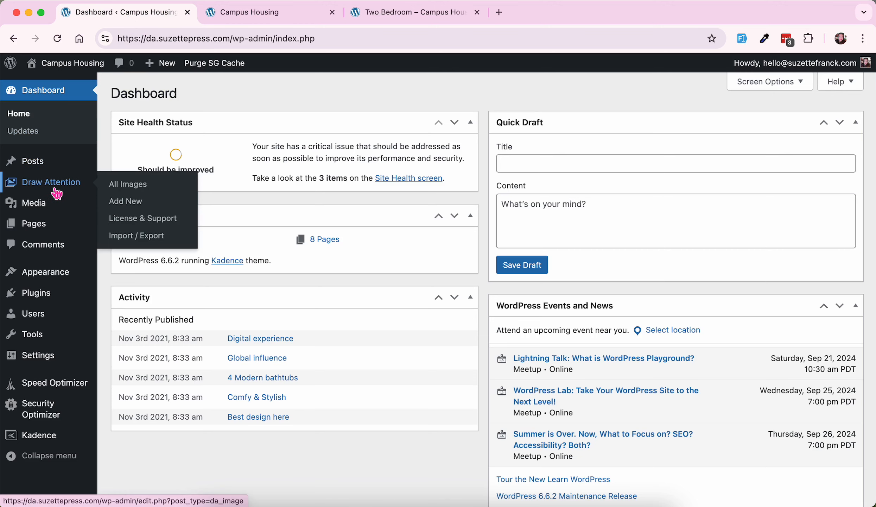
click(129, 202)
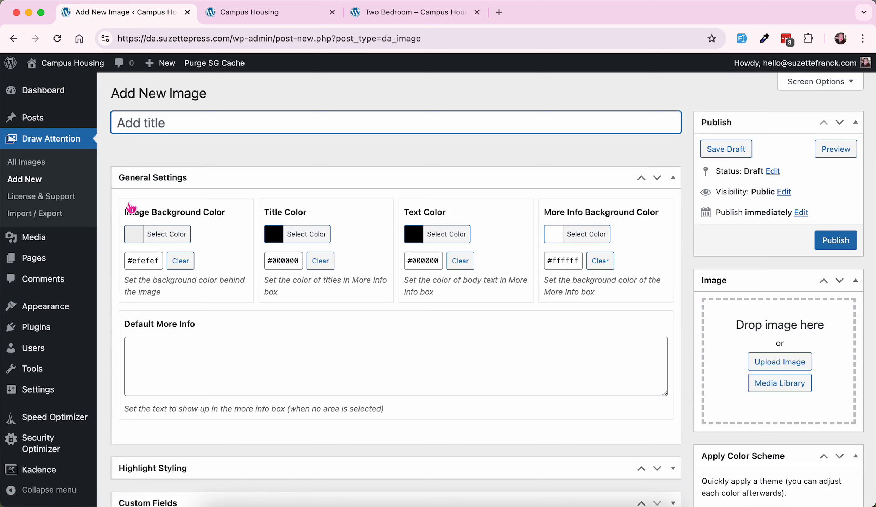
text(One Bedroom)
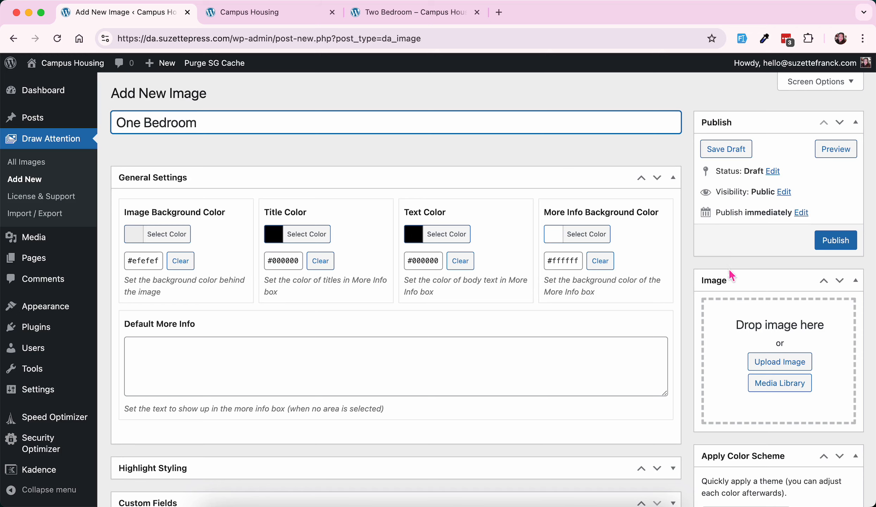
- Upload 1 Bedroom.png from the Draw Attention2 folder as the image for the One Bedroom entry
scroll(757, 330, down, 3)
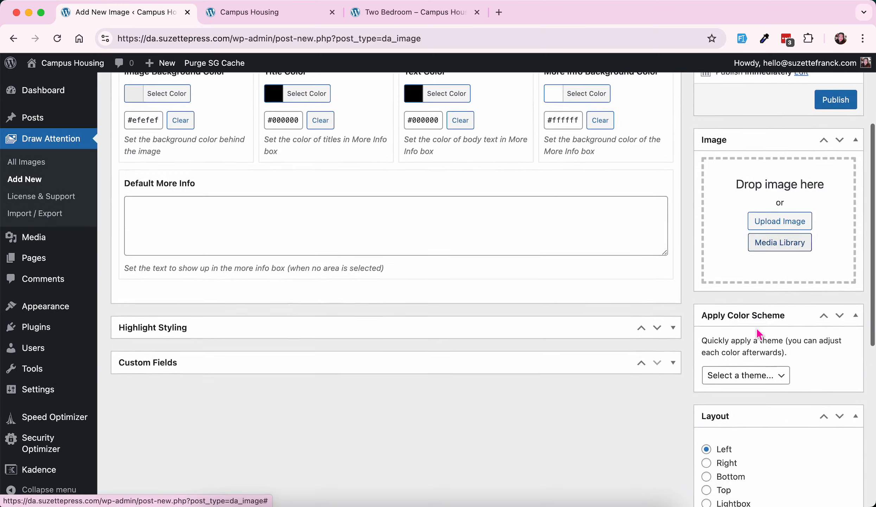
scroll(757, 328, up, 1)
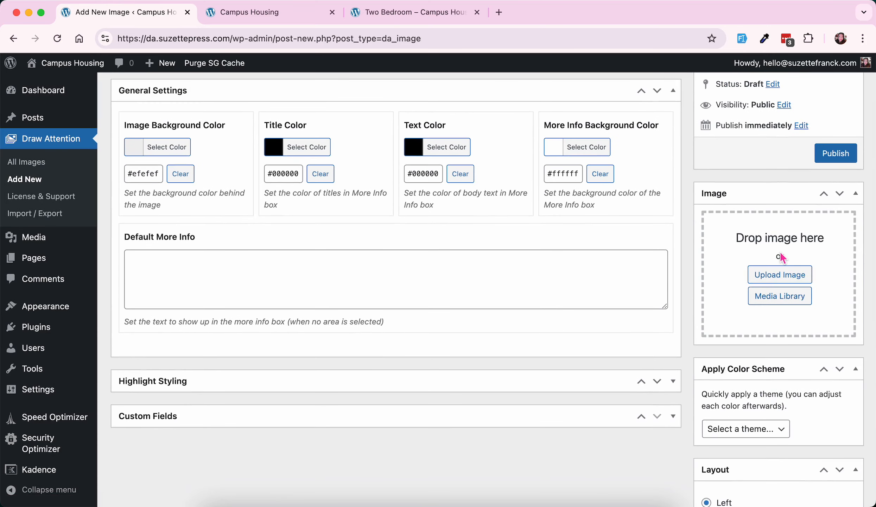
click(776, 274)
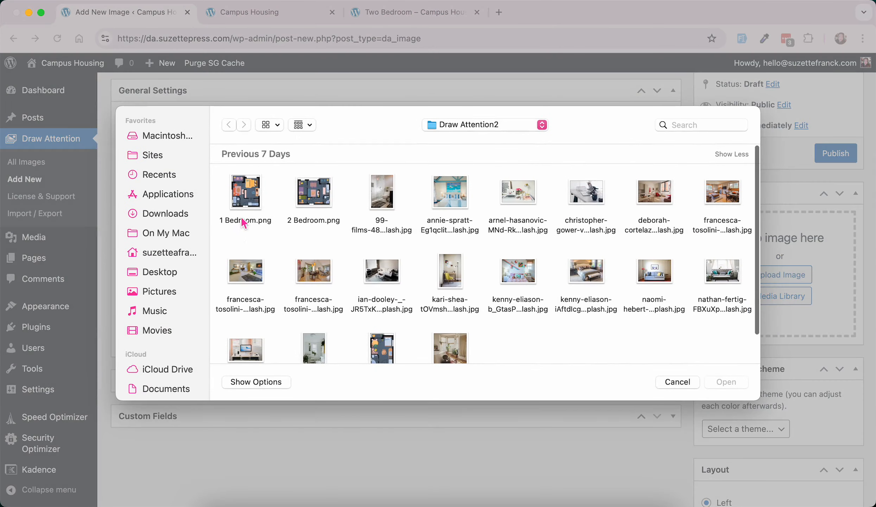
click(252, 194)
click(727, 382)
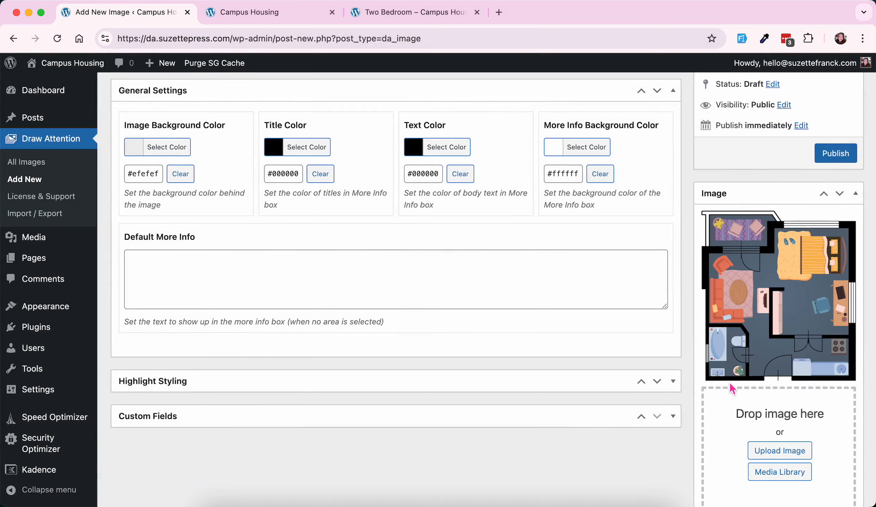
- Apply the Suzette color scheme to the image, accepting that it overwrites the current styling
scroll(731, 387, down, 10)
click(780, 308)
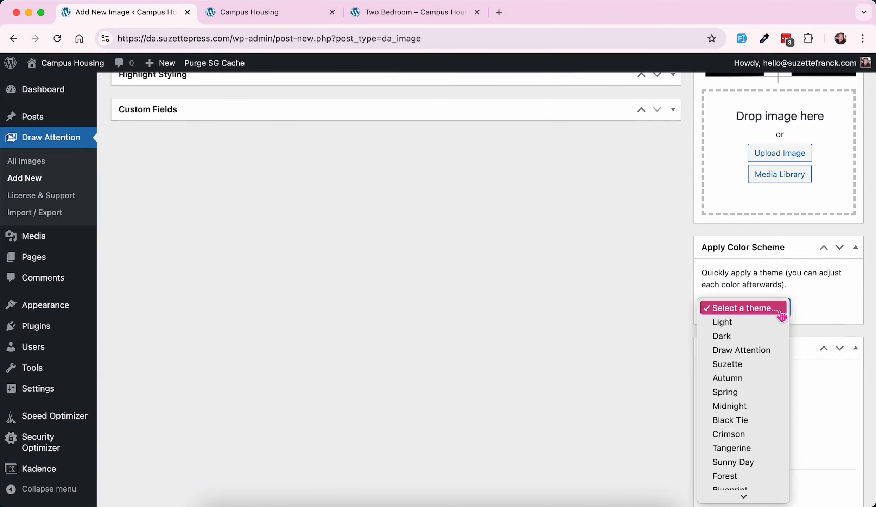
click(744, 366)
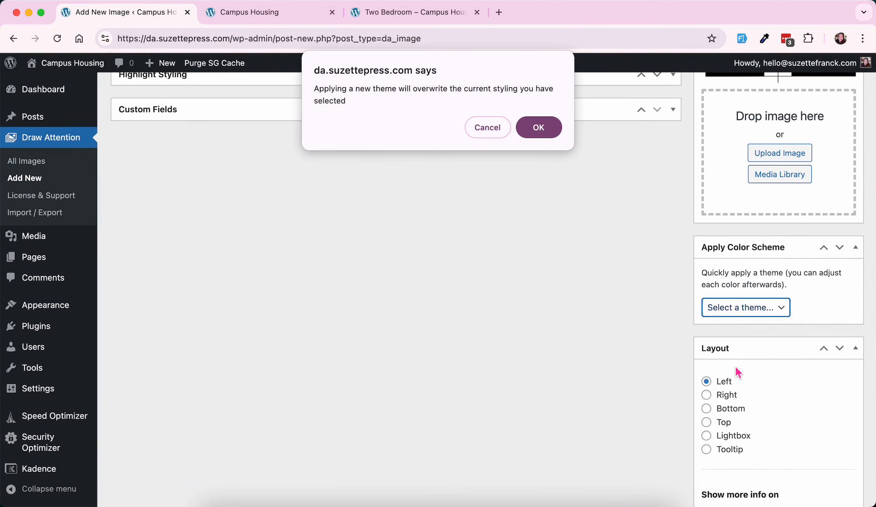
click(544, 133)
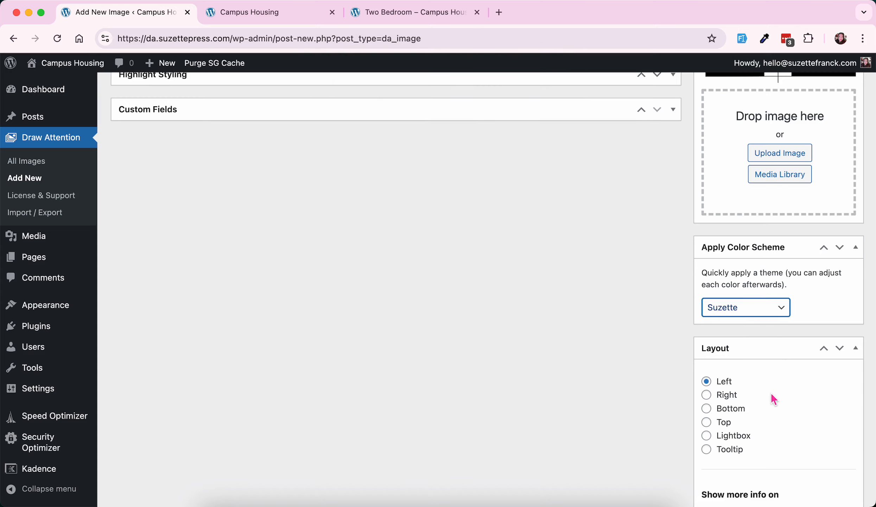
- Set the image's layout to Lightbox and save the One Bedroom image as a draft
scroll(770, 391, down, 3)
click(707, 376)
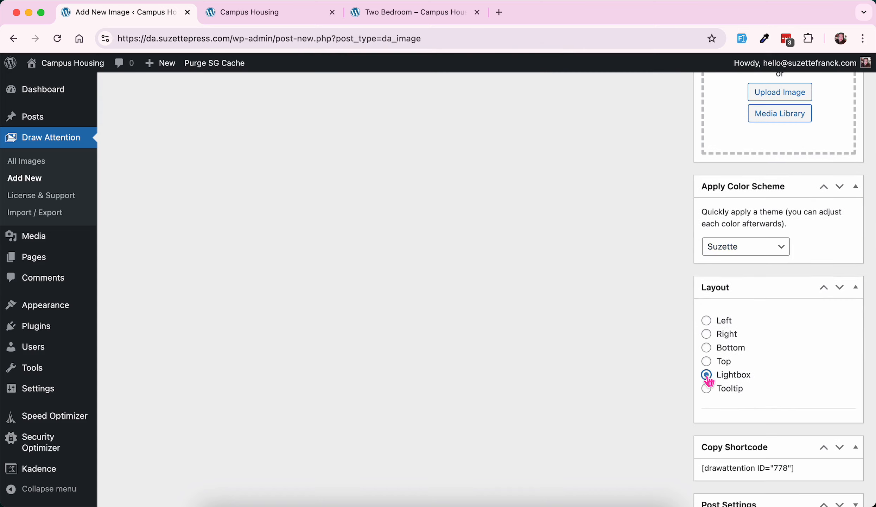
scroll(788, 313, up, 10)
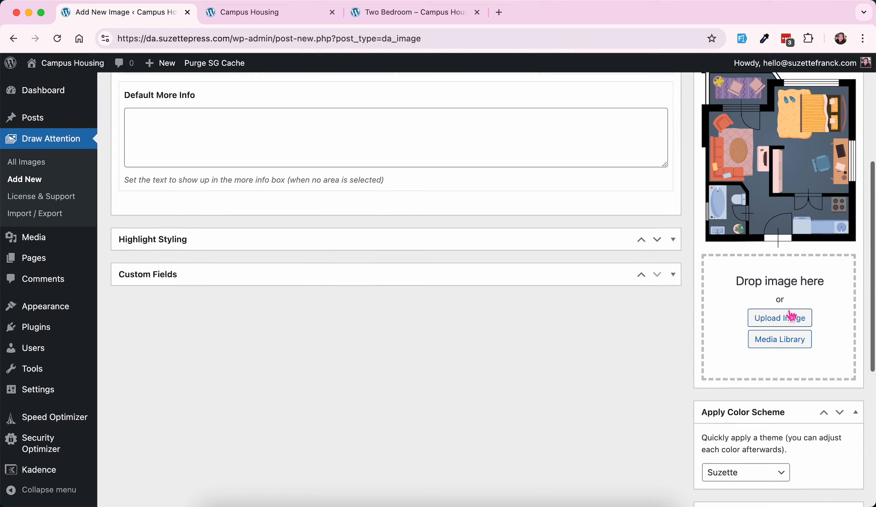
scroll(785, 264, up, 10)
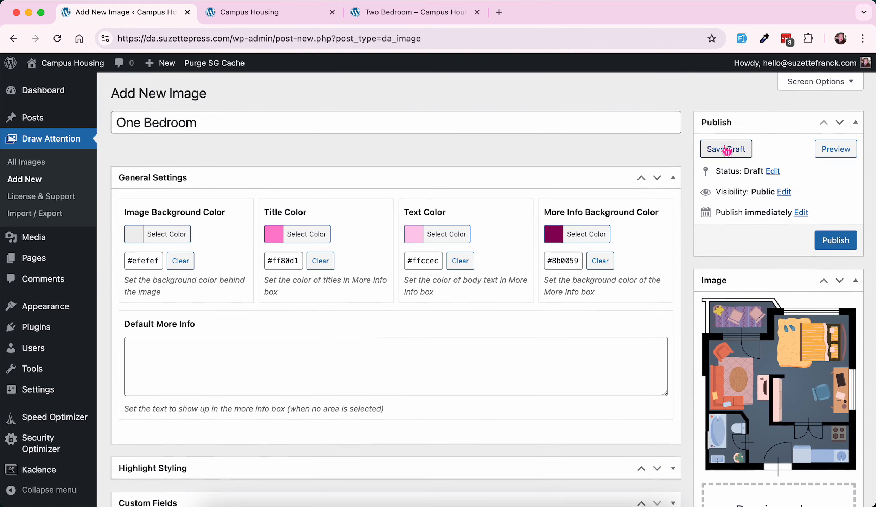
click(727, 150)
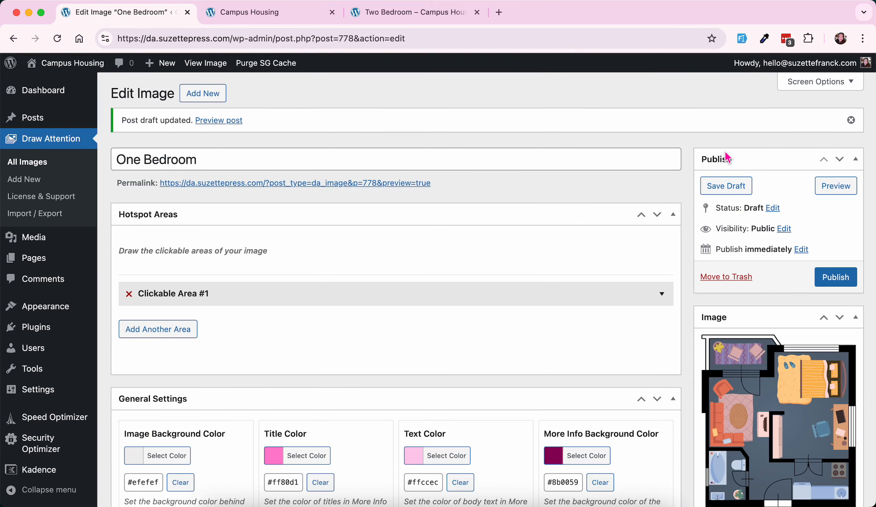
click(728, 156)
click(714, 160)
- Expand Clickable Area #1 and draw a rectangular hotspot covering the bathroom on the floor plan
click(221, 300)
scroll(221, 299, down, 5)
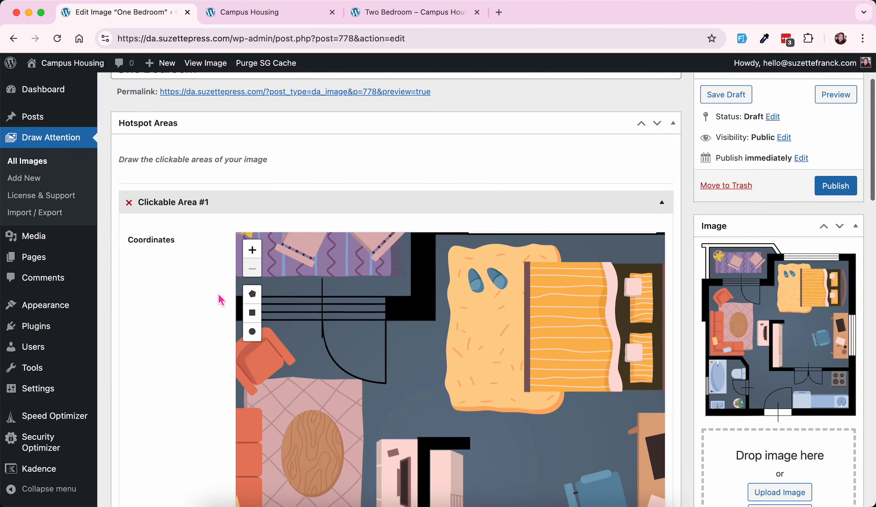
scroll(221, 299, down, 1)
drag(408, 256, 566, 297)
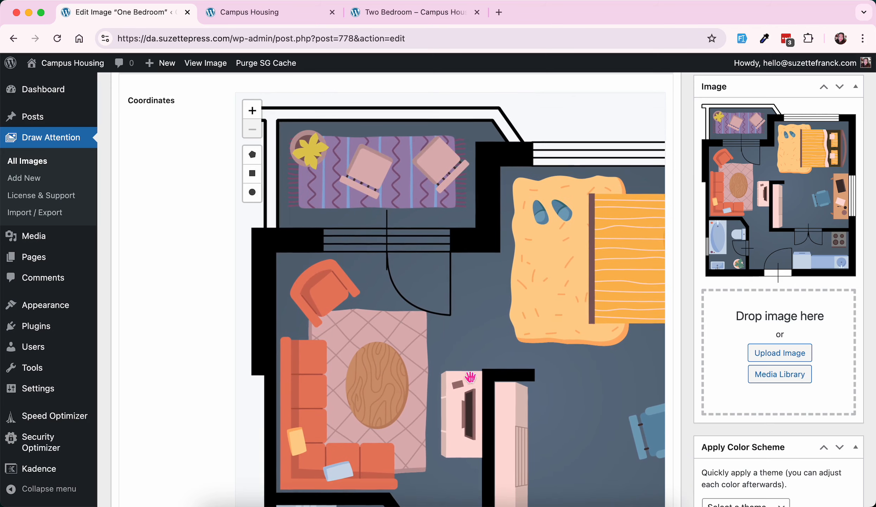
drag(432, 409, 504, 234)
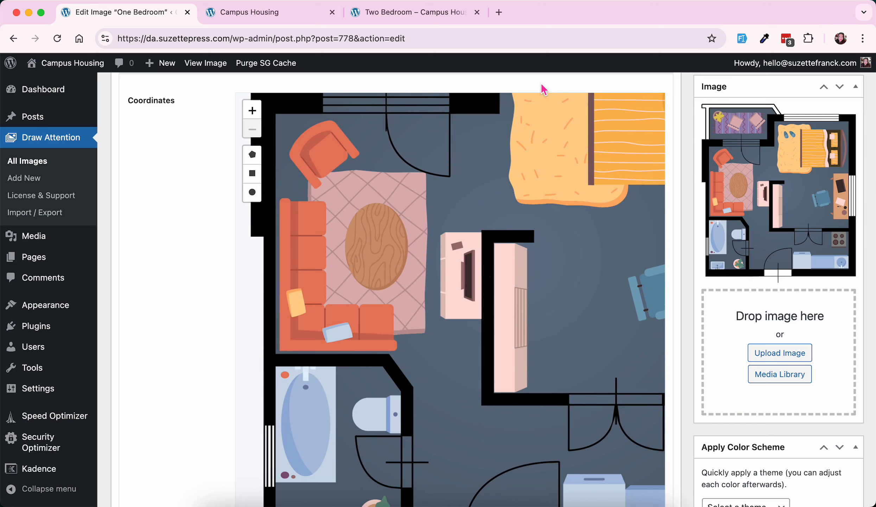
drag(374, 330, 375, 326)
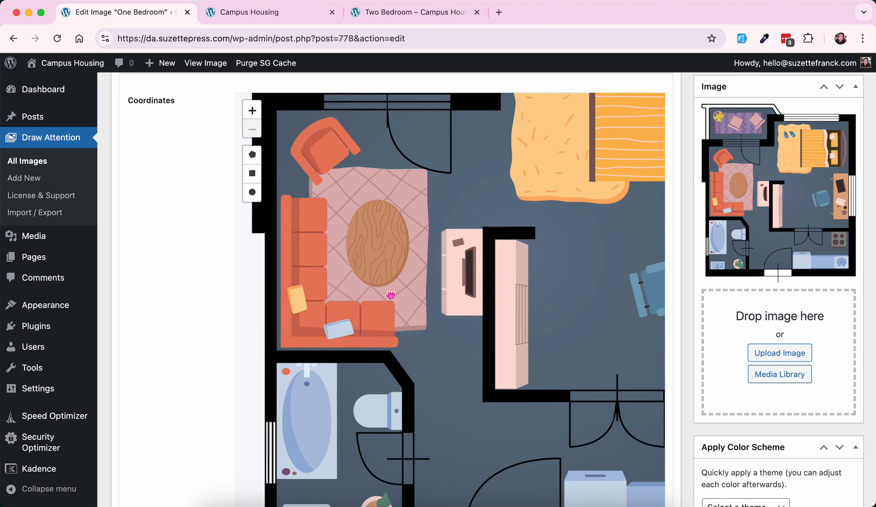
click(253, 180)
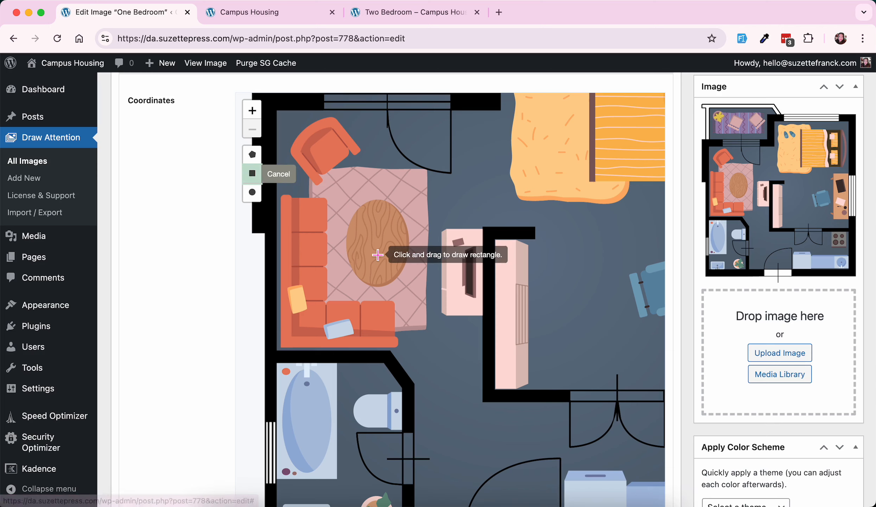
scroll(378, 254, down, 2)
mouse_move(277, 301)
mouse_down()
mouse_move(332, 306)
mouse_move(425, 493)
mouse_move(408, 475)
mouse_up()
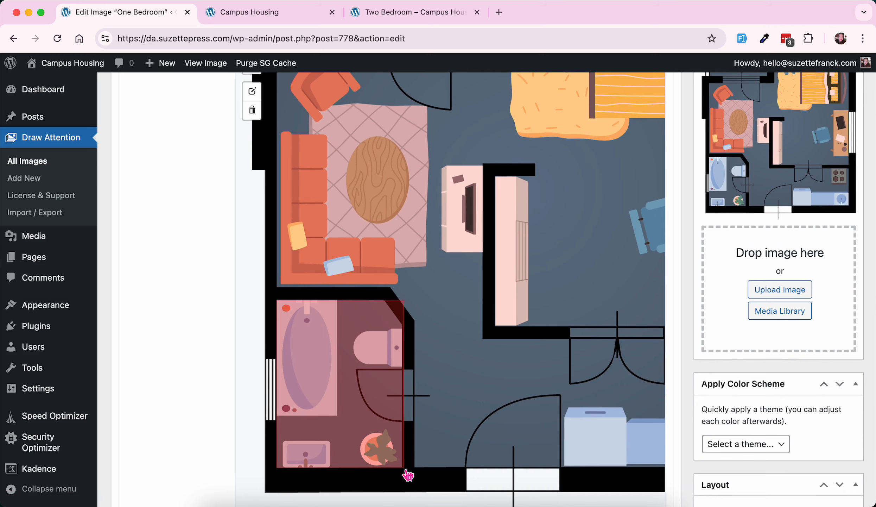
- Title the first clickable area Bathroom
scroll(403, 472, down, 5)
click(366, 437)
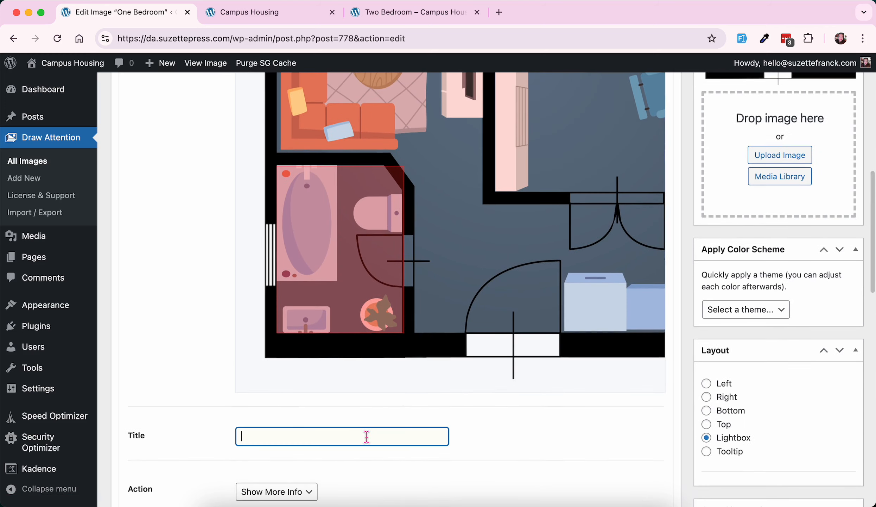
text(Ba)
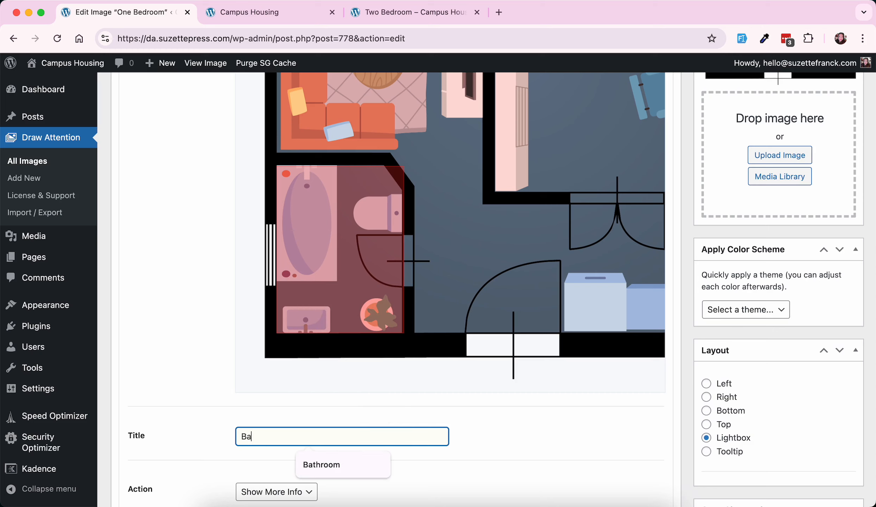
text(throom)
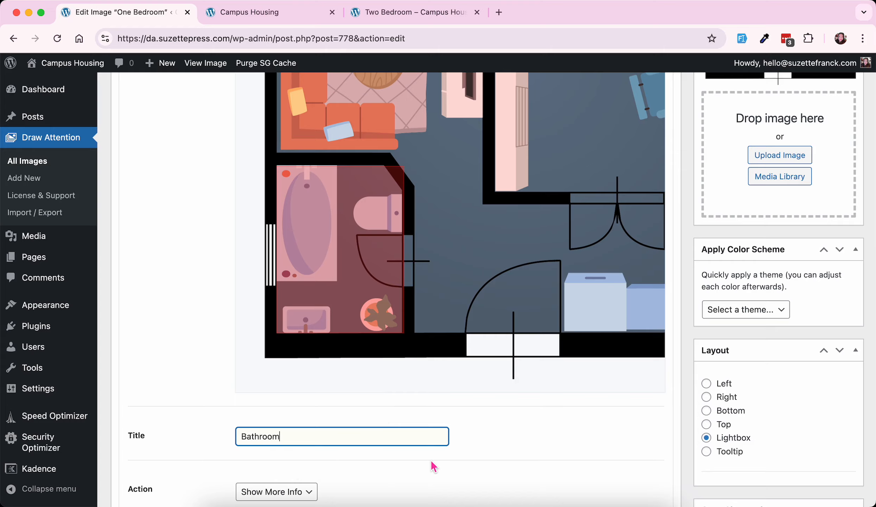
- Use the marble shower and toilet photo from the media library as the Bathroom area's detail image
scroll(434, 466, down, 8)
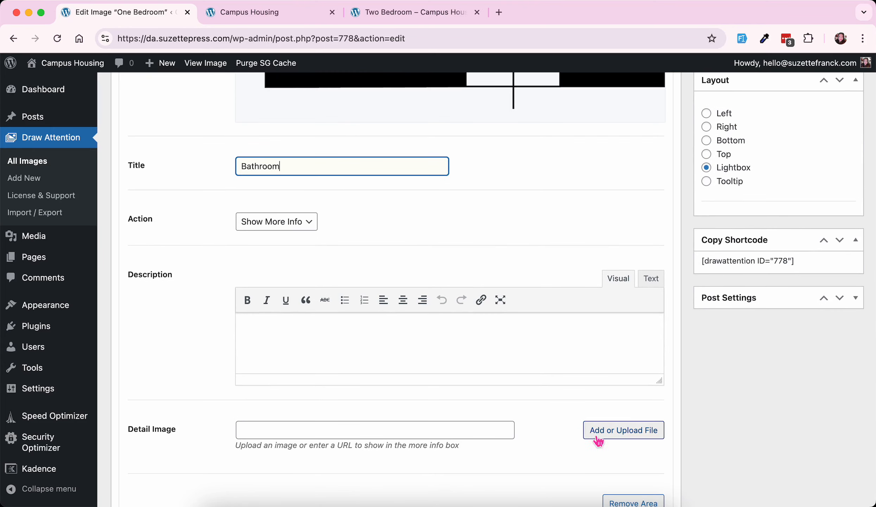
click(633, 440)
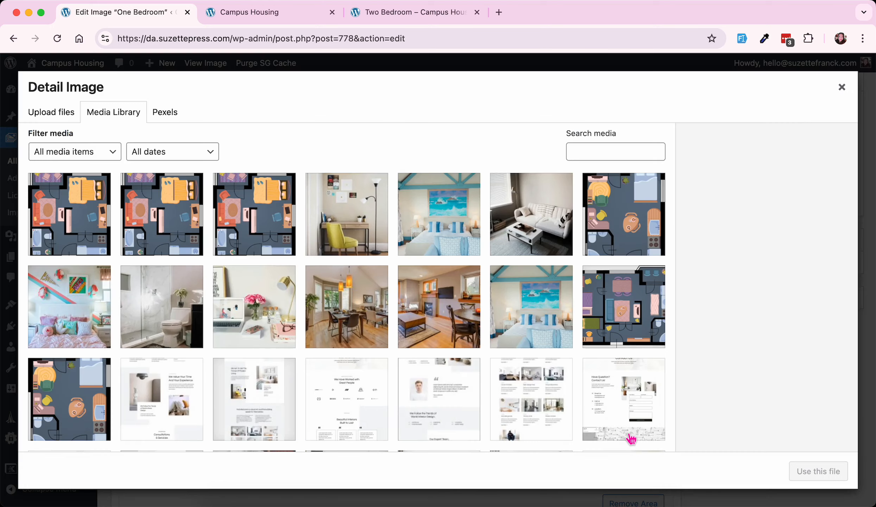
click(173, 321)
click(816, 475)
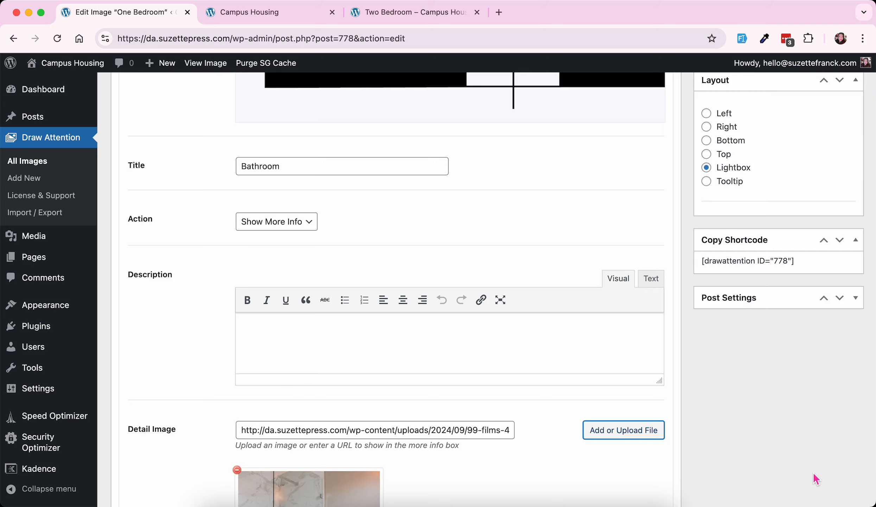
- Save the One Bedroom image as a draft with its completed Bathroom area
scroll(814, 476, down, 5)
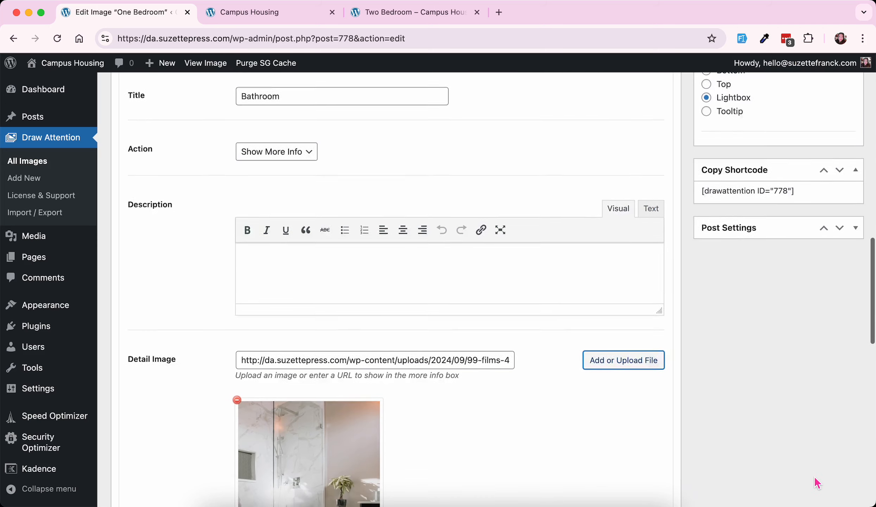
scroll(835, 364, up, 10)
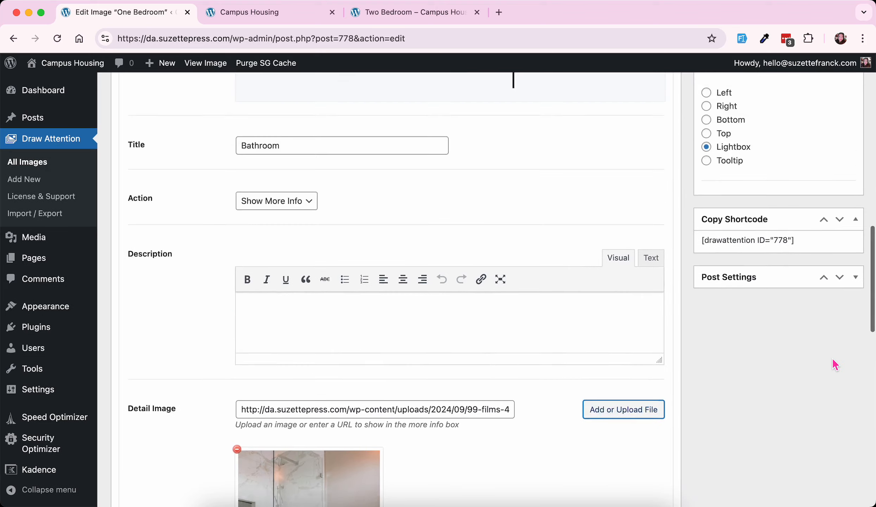
scroll(835, 364, up, 8)
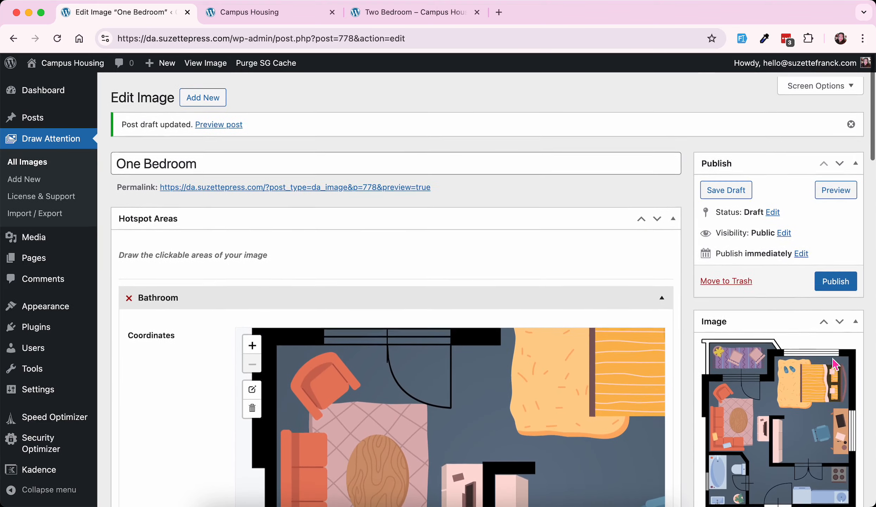
click(734, 187)
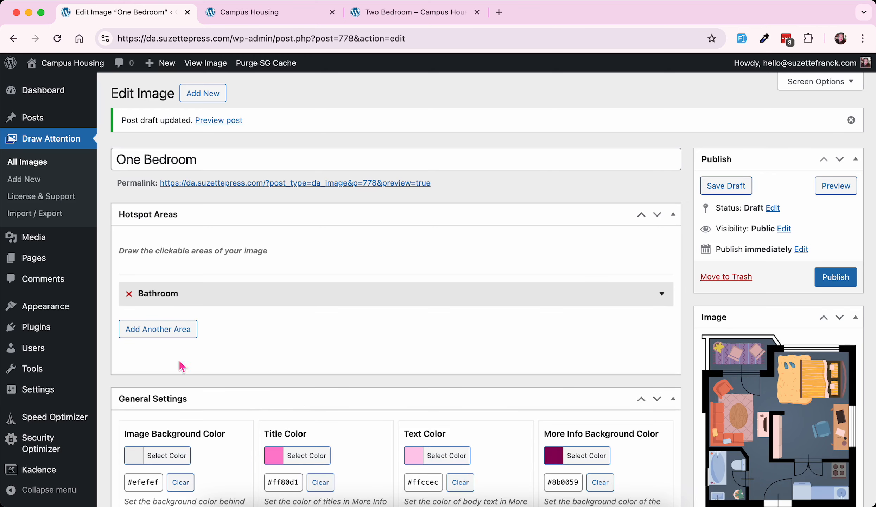
- Add a second clickable area and draw a rectangular hotspot covering the living room on the floor plan
click(162, 338)
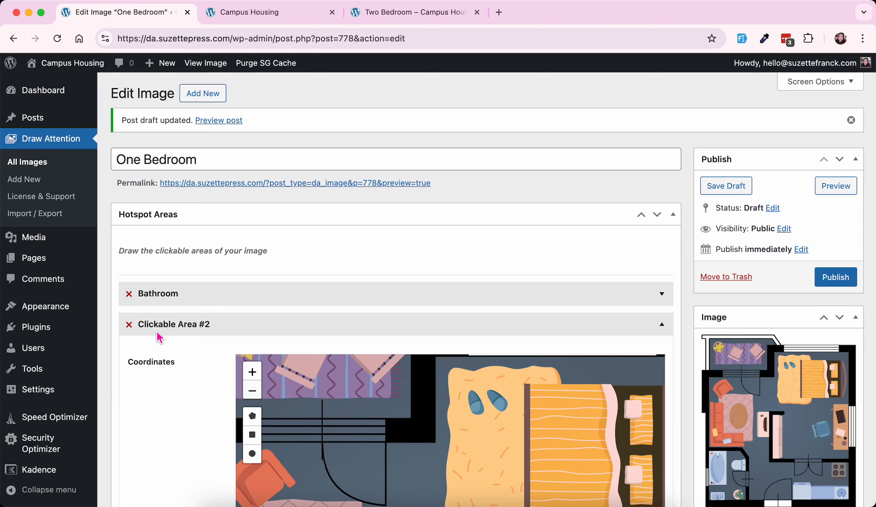
scroll(267, 373, down, 3)
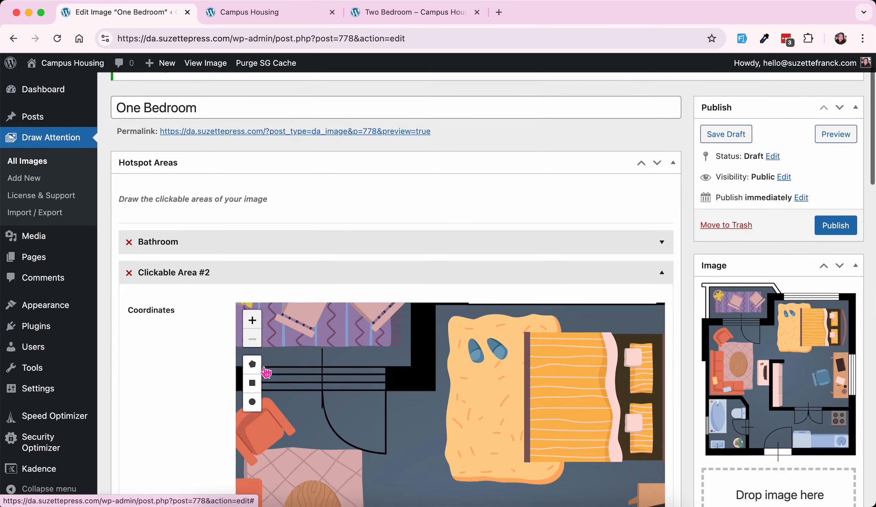
scroll(267, 372, down, 3)
drag(323, 337, 384, 339)
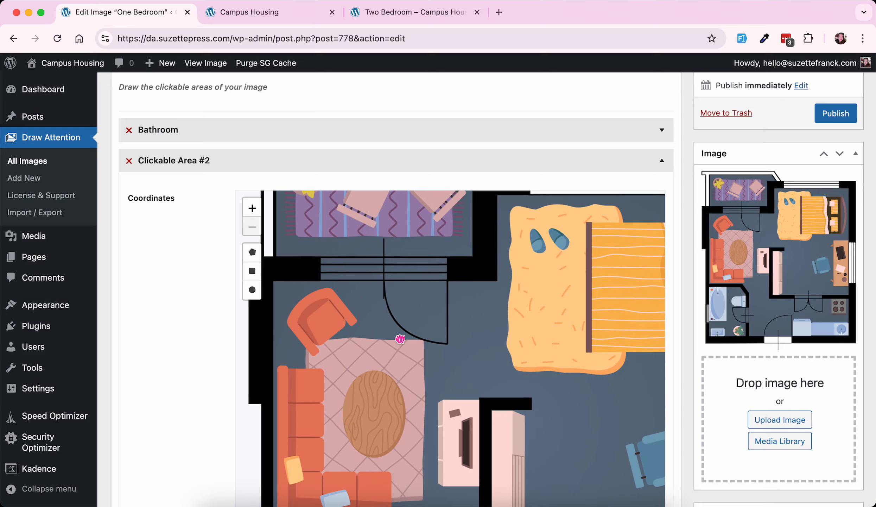
scroll(377, 377, down, 2)
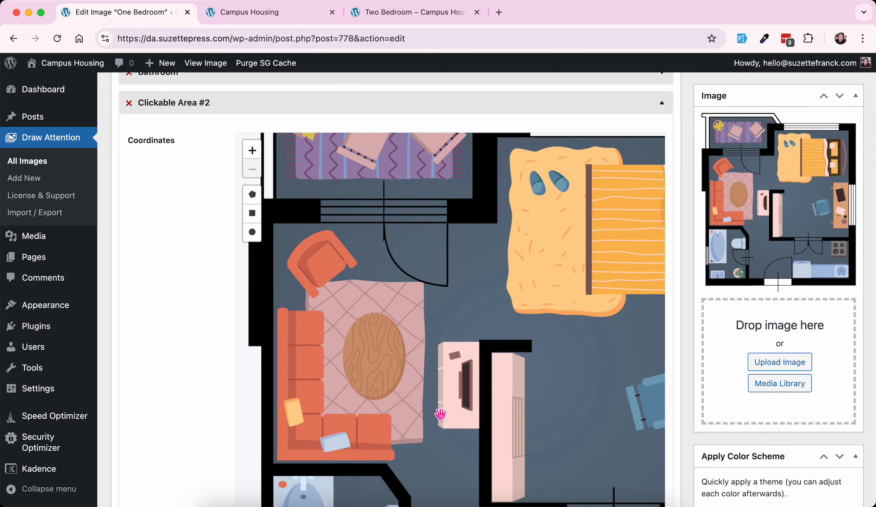
scroll(363, 373, down, 9)
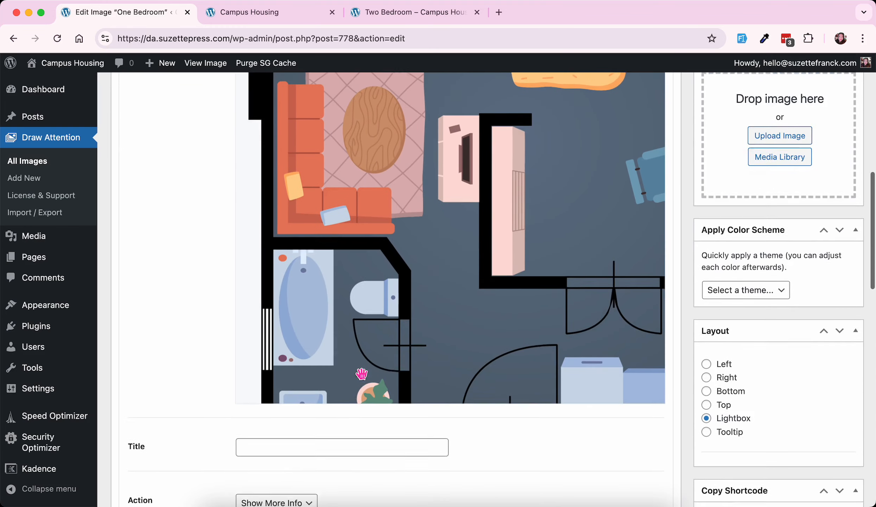
scroll(362, 373, up, 9)
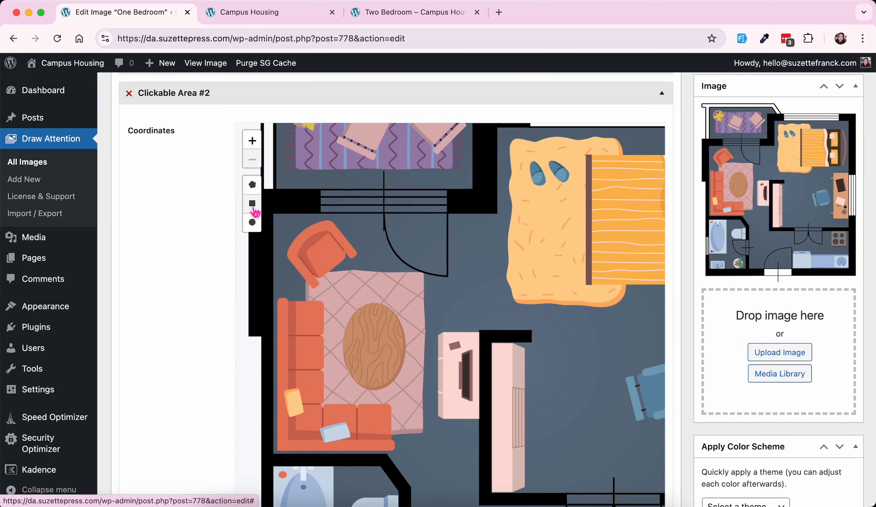
click(252, 204)
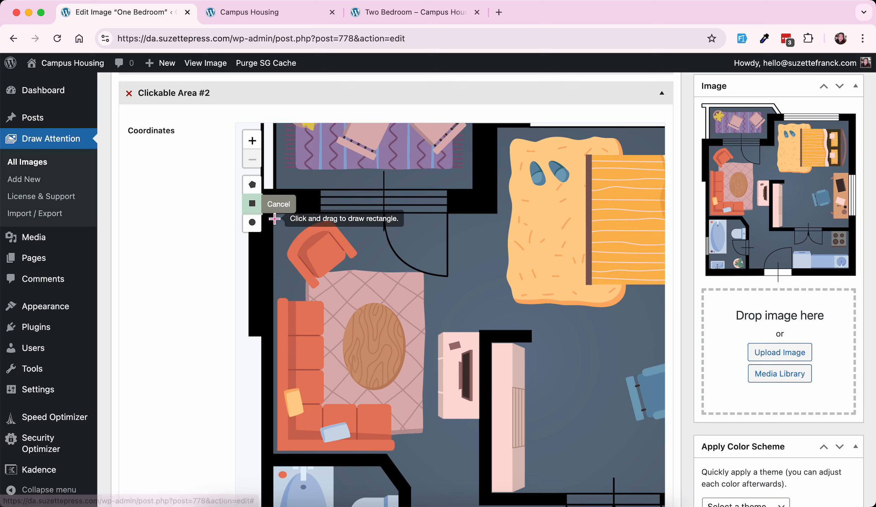
mouse_move(274, 218)
mouse_down()
mouse_move(359, 234)
mouse_move(437, 451)
mouse_move(484, 463)
mouse_up()
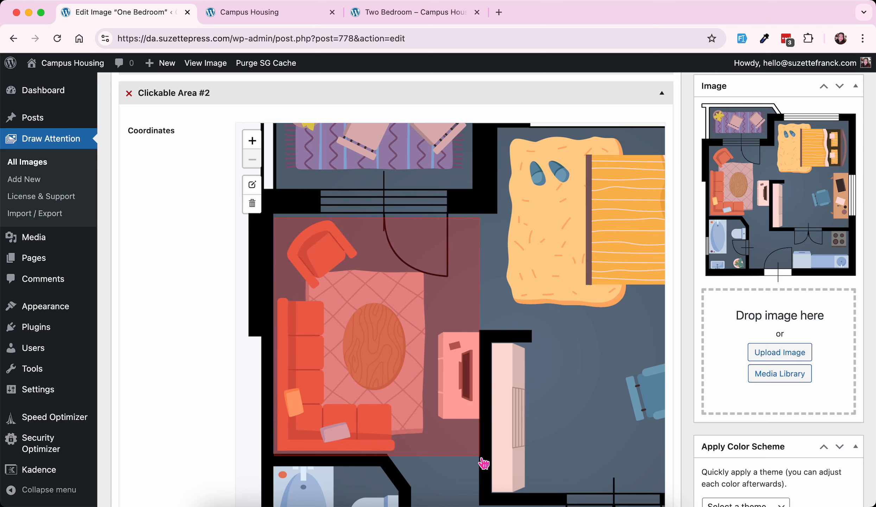
- Title the second clickable area Living Room
scroll(482, 460, down, 8)
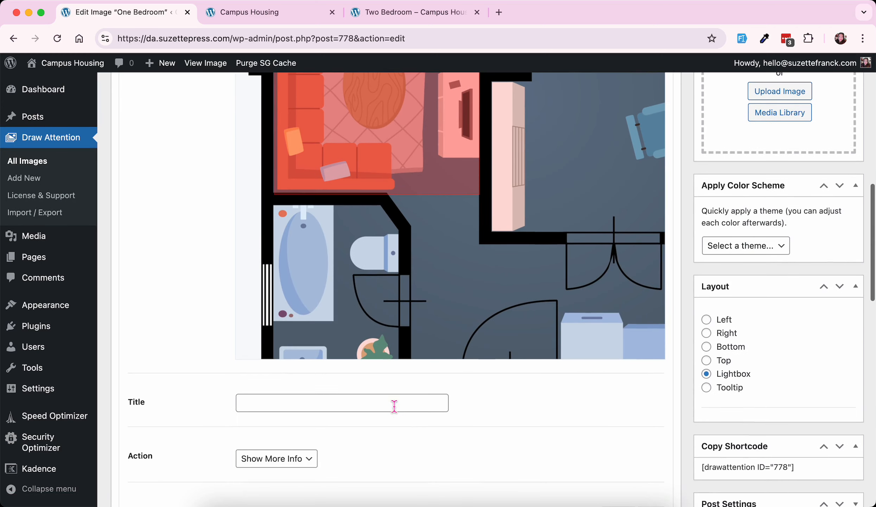
click(394, 406)
text(Liv)
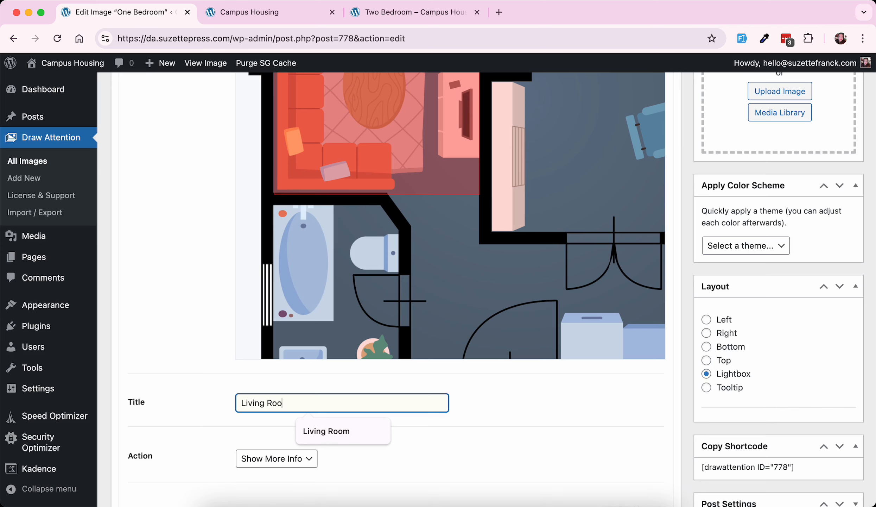
text(ing Roo)
key(Down)
key(Return)
- Use the white sofa and coffee table photo from the media library as the Living Room area's detail image
scroll(394, 408, down, 6)
scroll(396, 412, down, 3)
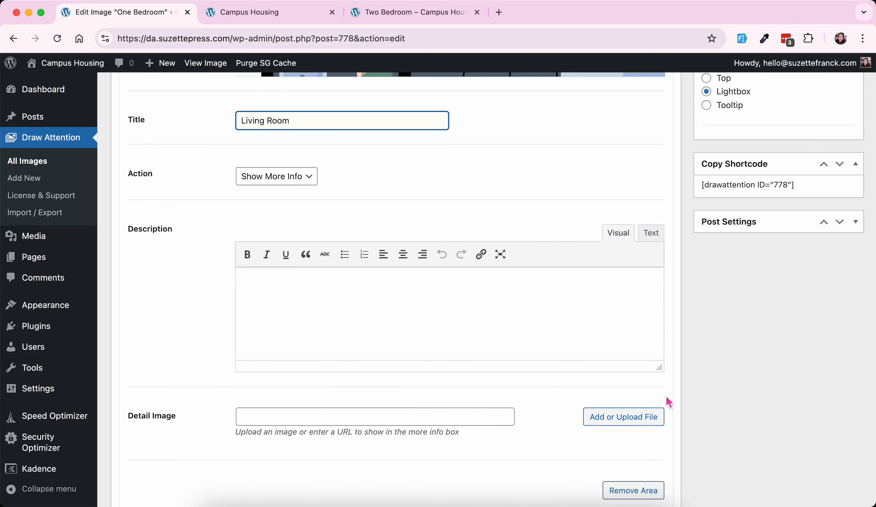
click(612, 417)
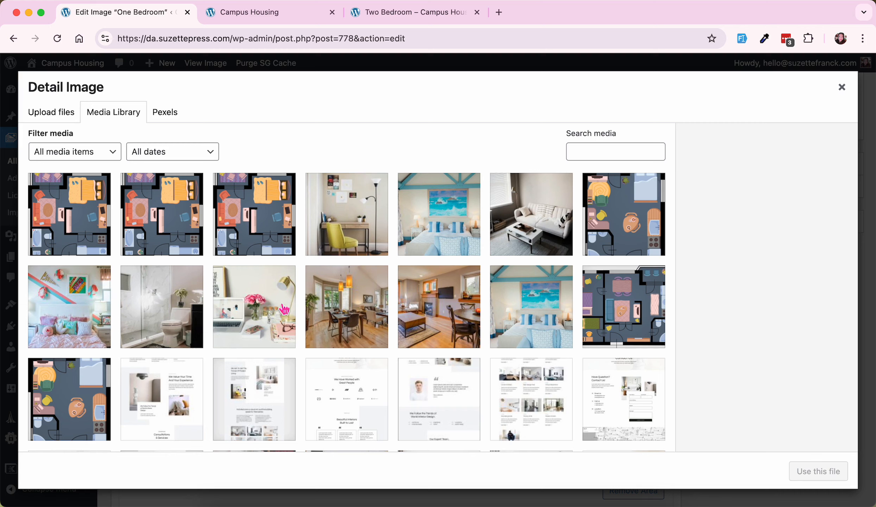
click(531, 243)
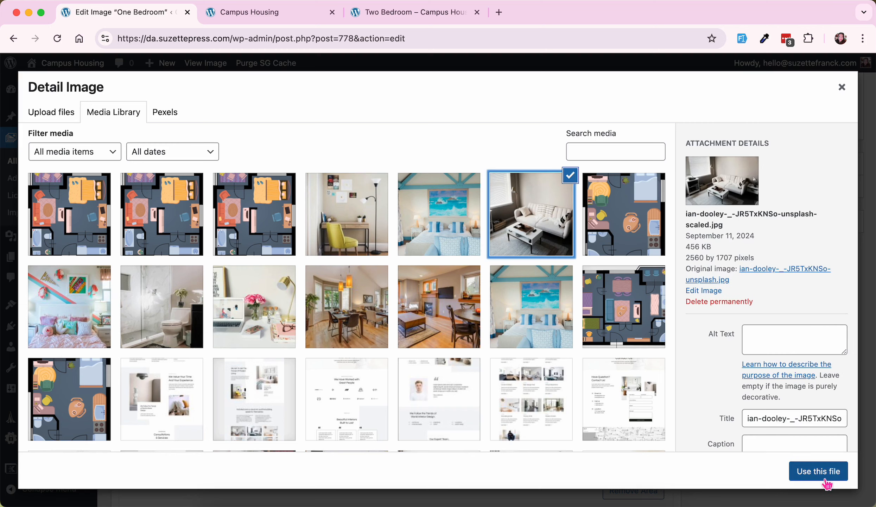
click(824, 480)
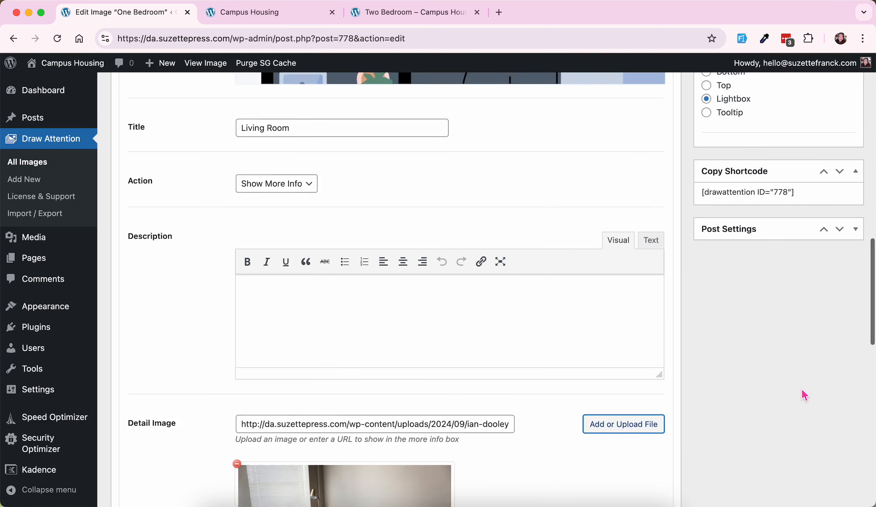
- Save the One Bedroom image as a draft and publish it
scroll(802, 393, up, 15)
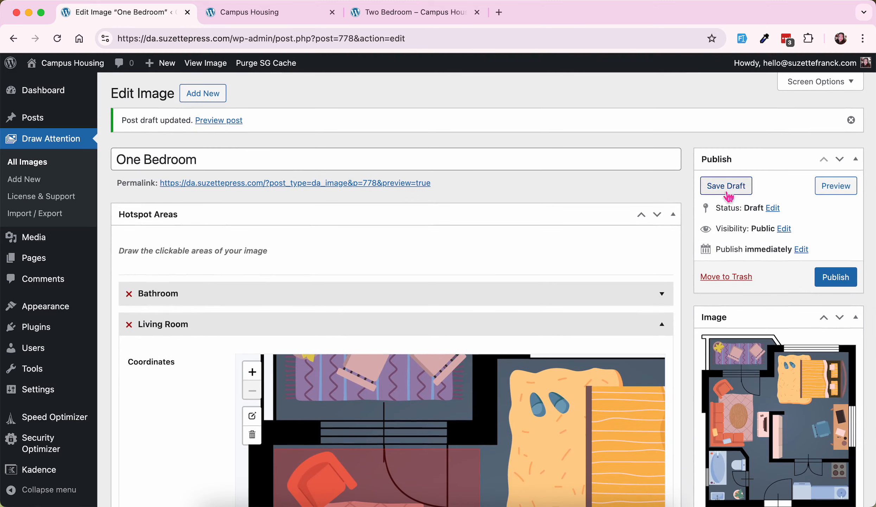
click(727, 190)
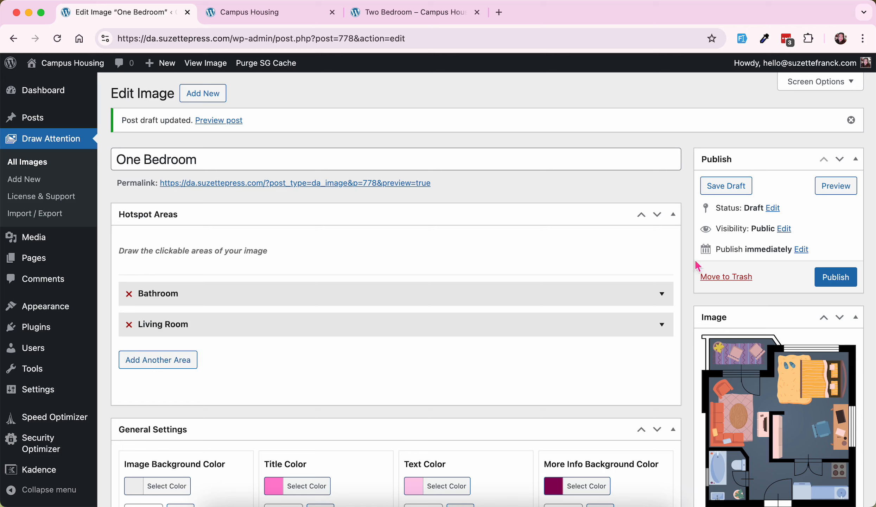
click(840, 281)
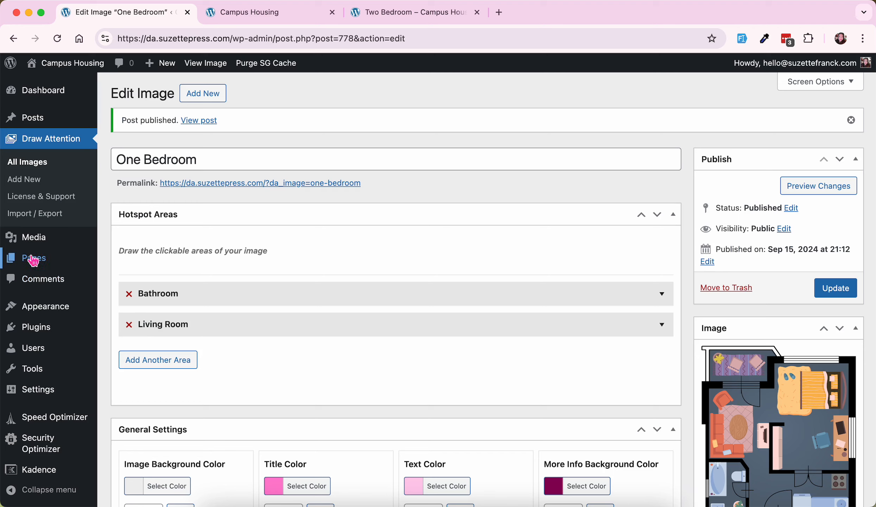
- Open the site's existing One Bedroom page, listed under Floor Plans, for editing
mouse_move(24, 263)
click(24, 264)
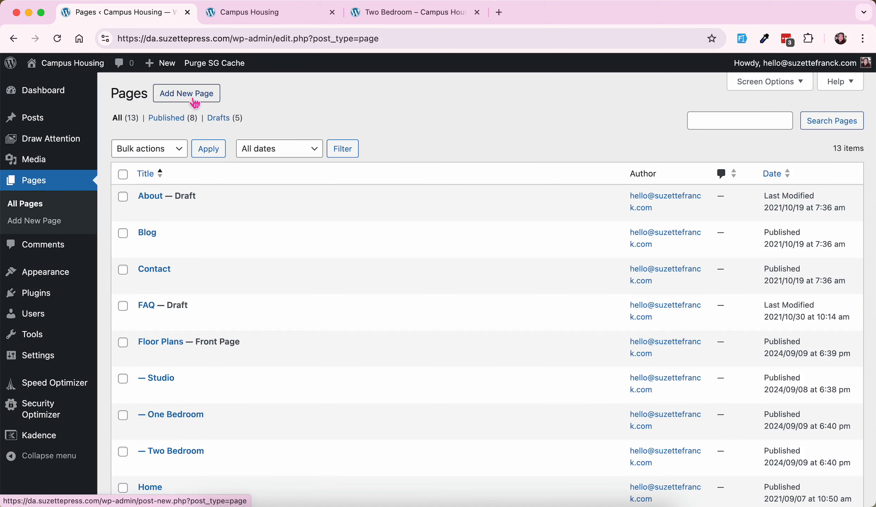
scroll(247, 320, down, 5)
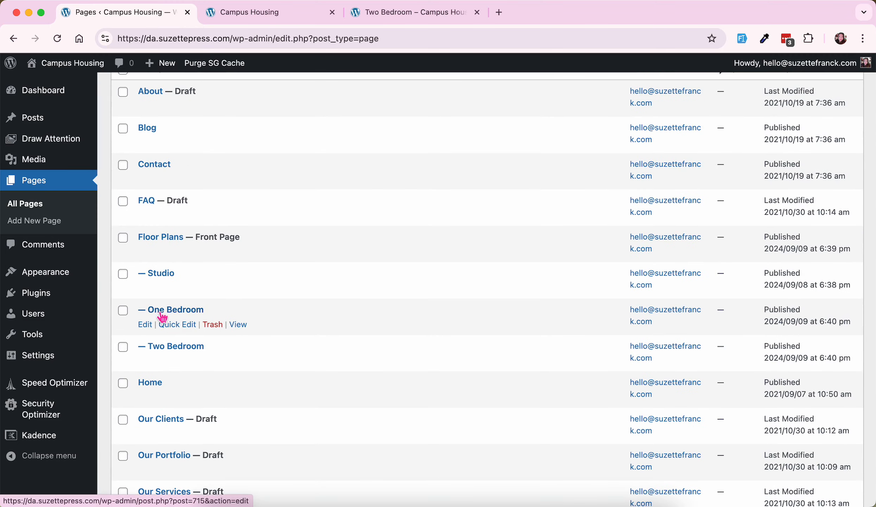
click(145, 324)
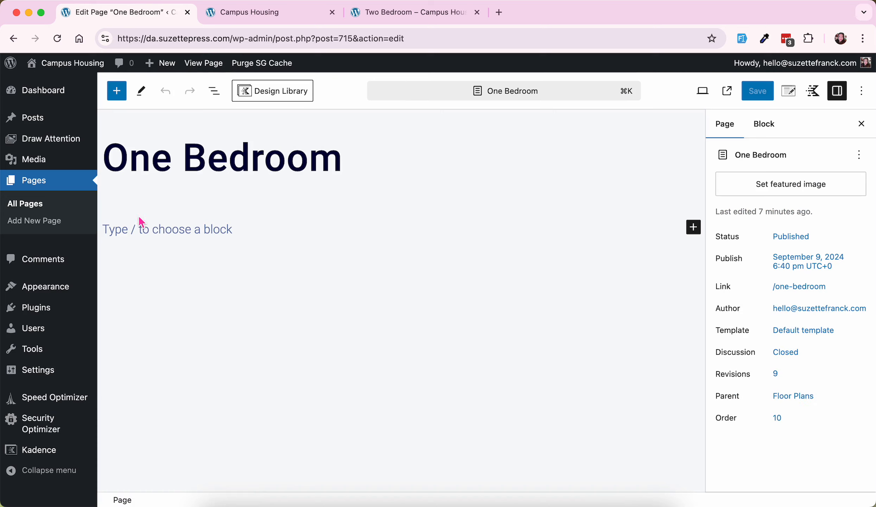
- Insert a Draw Attention block below the One Bedroom page's title
click(176, 230)
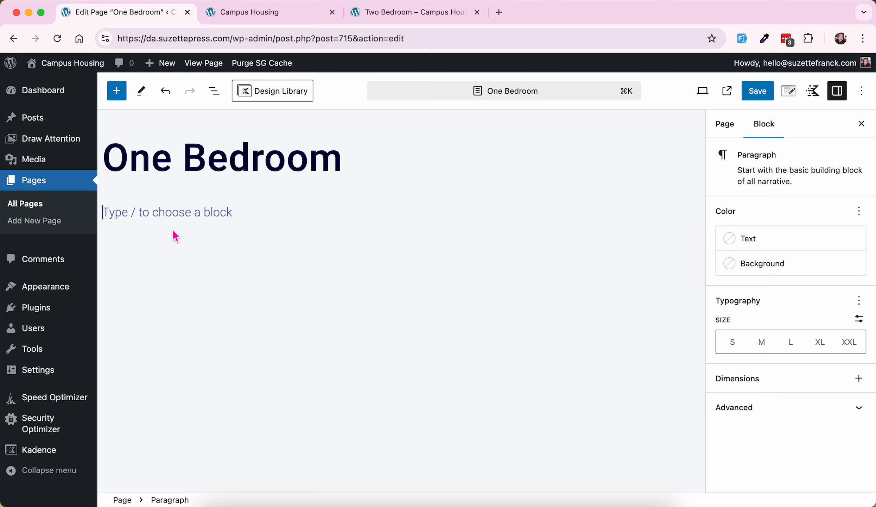
text(/)
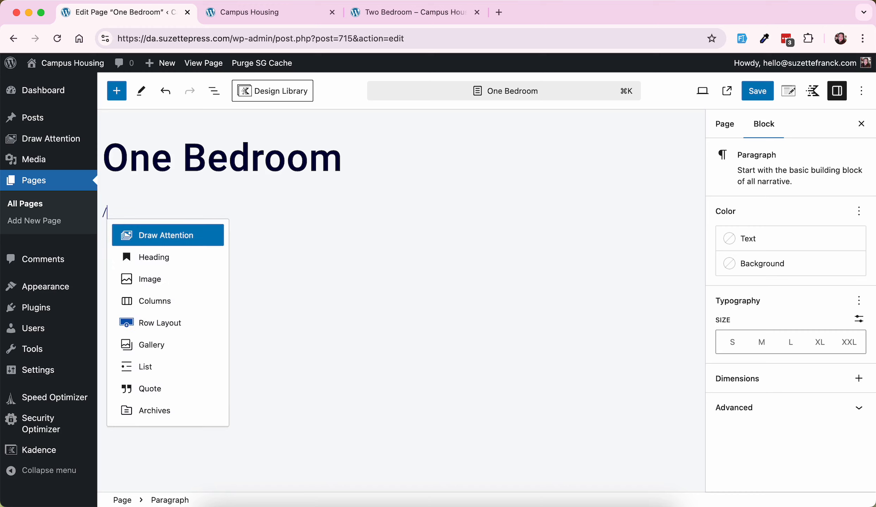
text(draw att)
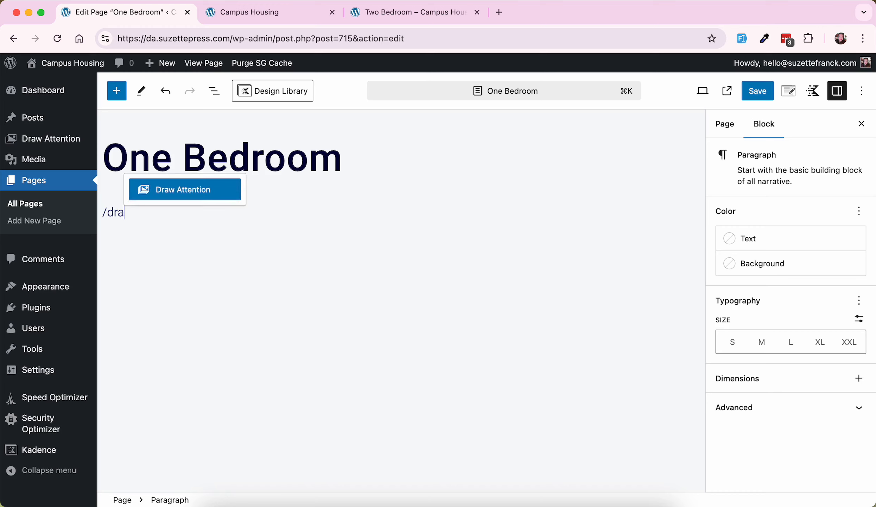
text(tion)
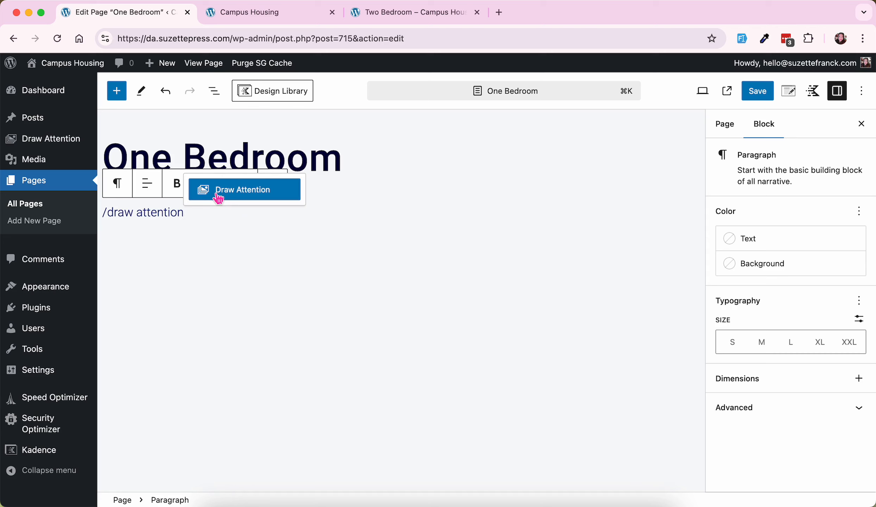
click(219, 198)
- Set the Draw Attention block to show the One Bedroom image
scroll(626, 325, down, 2)
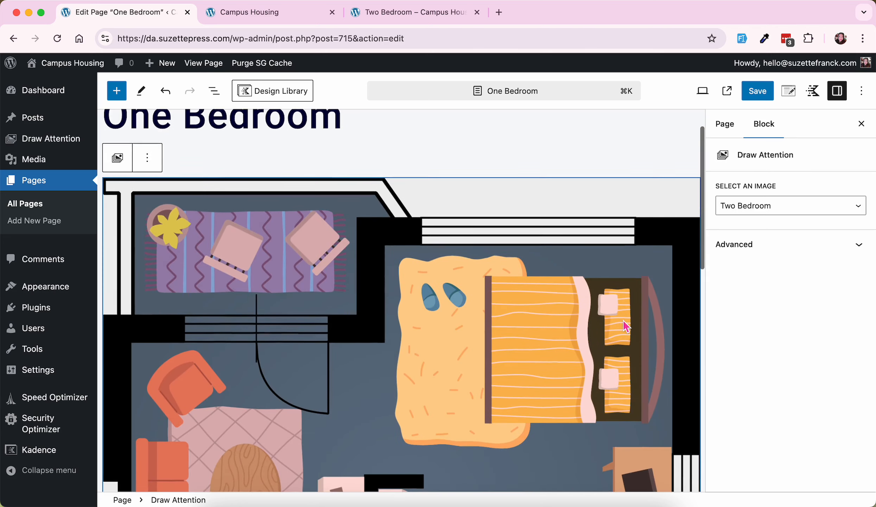
scroll(624, 321, down, 3)
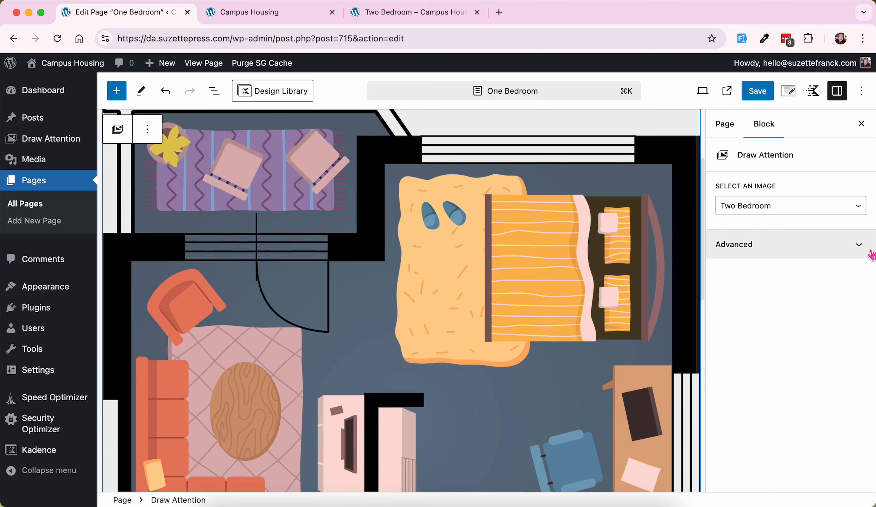
click(863, 207)
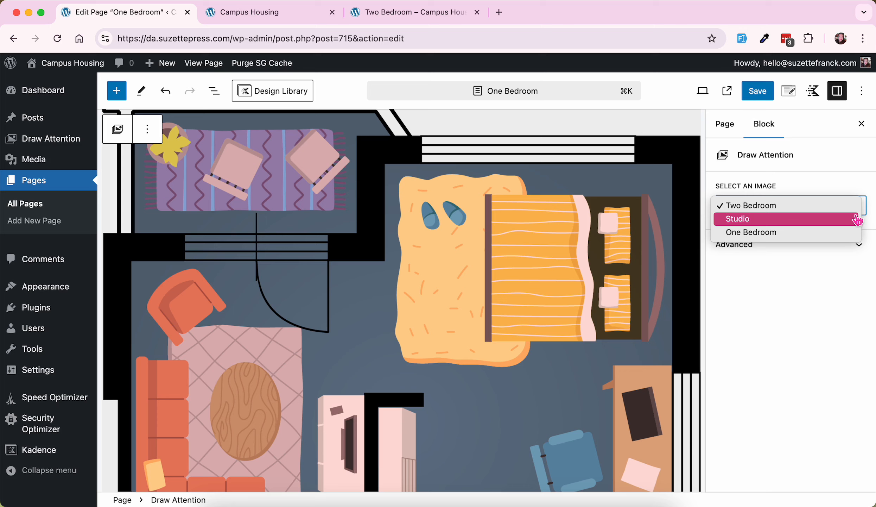
click(858, 219)
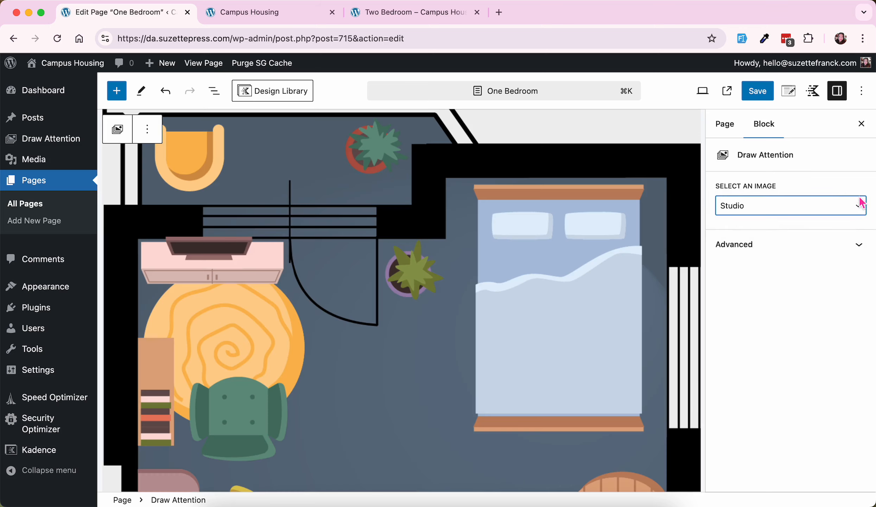
click(861, 205)
click(845, 220)
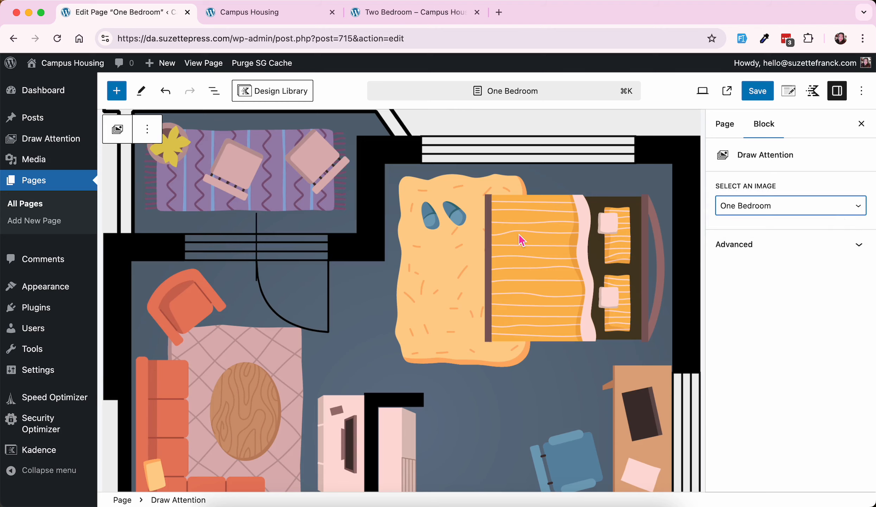
- Save the One Bedroom page and open its published version
scroll(522, 240, up, 3)
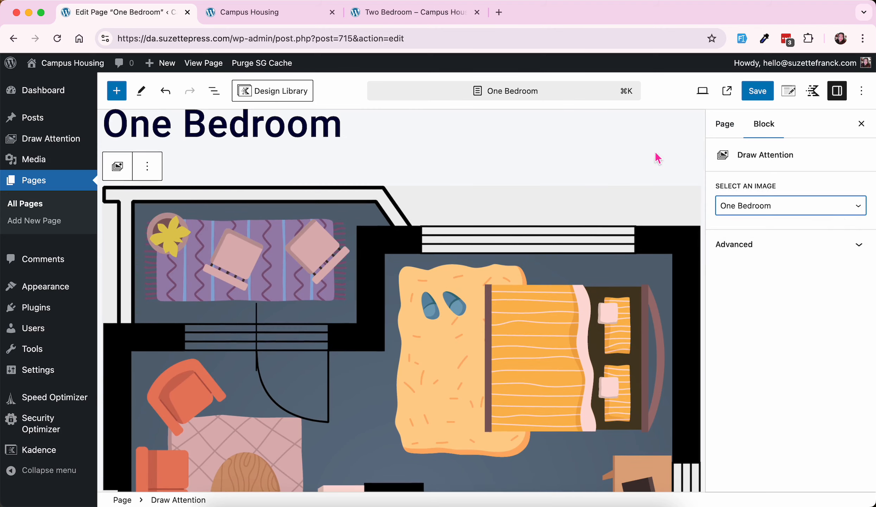
click(758, 96)
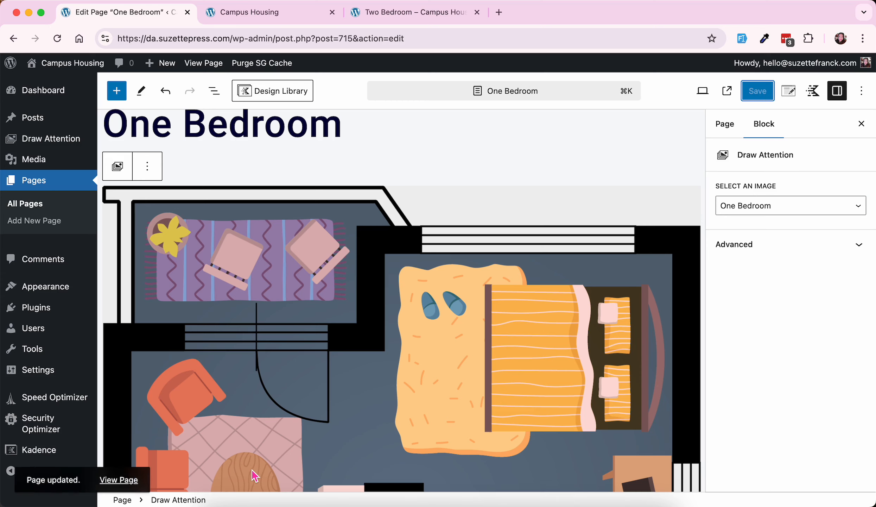
click(117, 485)
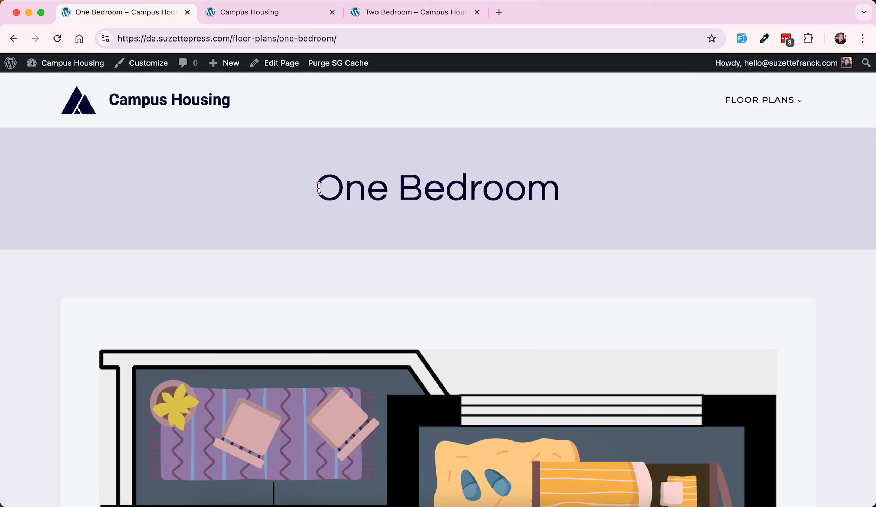
- Look over the floor plan on the published One Bedroom page and go to the site's Floor Plans home page
scroll(518, 209, down, 6)
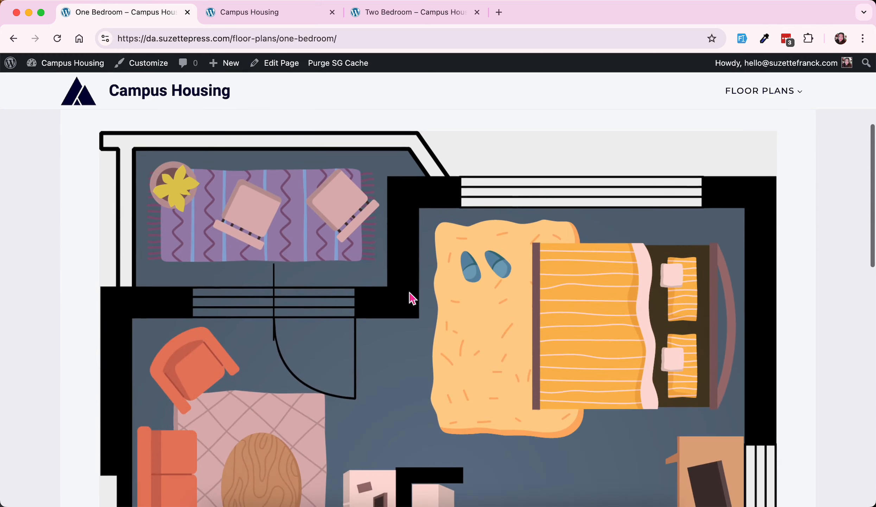
scroll(286, 378, down, 8)
scroll(285, 380, down, 4)
click(189, 93)
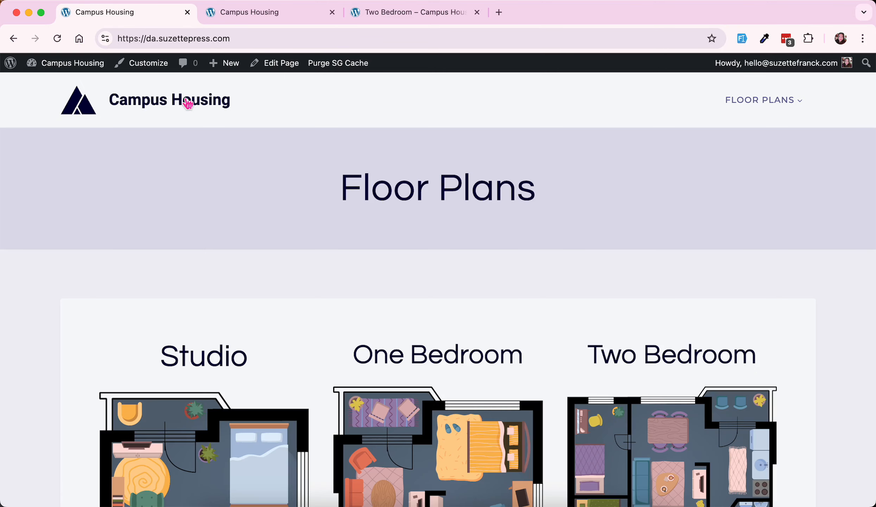
scroll(189, 103, down, 3)
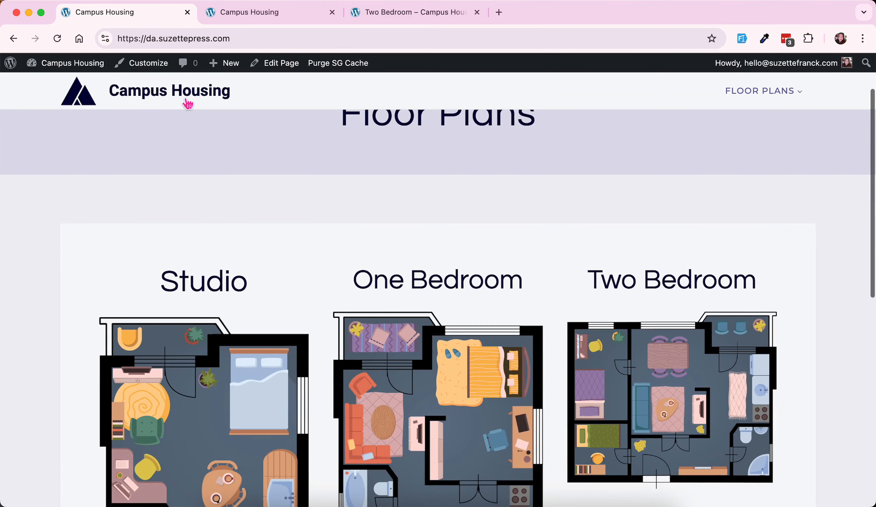